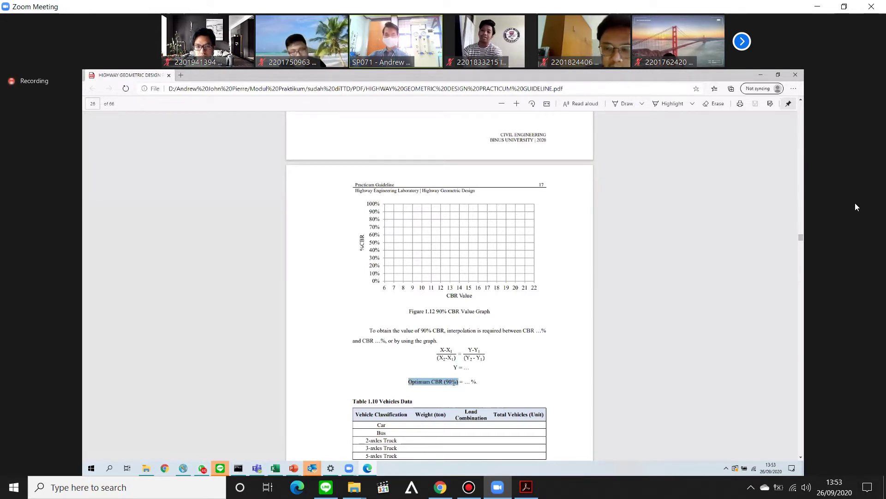
Examine the Optimum CBR (90%) line under the 90% CBR Value Graph in the practicum guideline.
left_click(457, 382)
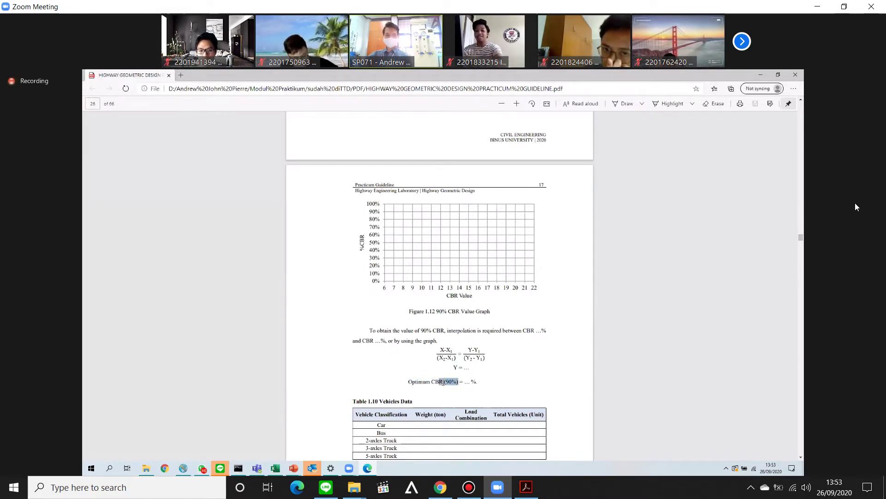
left_click_drag(443, 383, 416, 382)
left_click(460, 383)
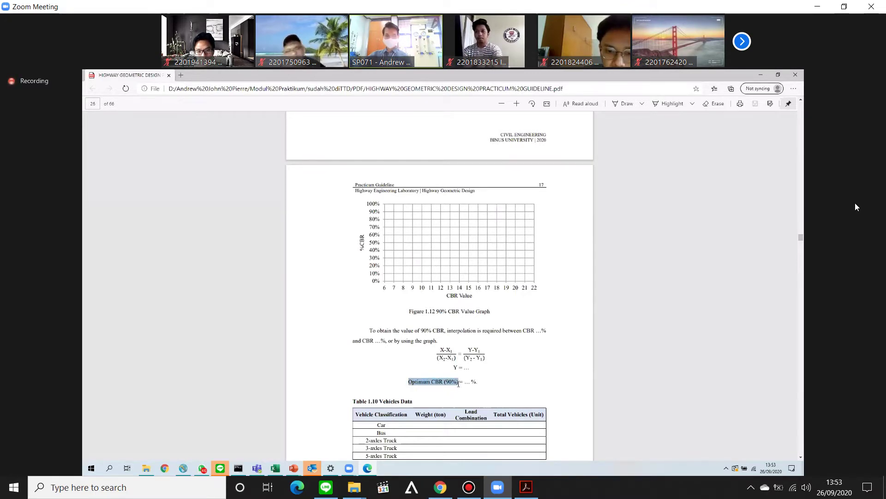
left_click(449, 383)
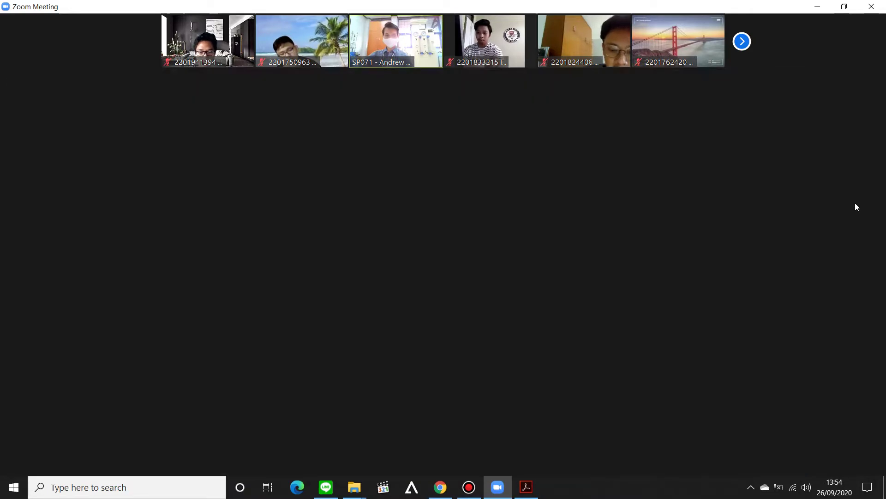
left_click_drag(465, 382, 479, 381)
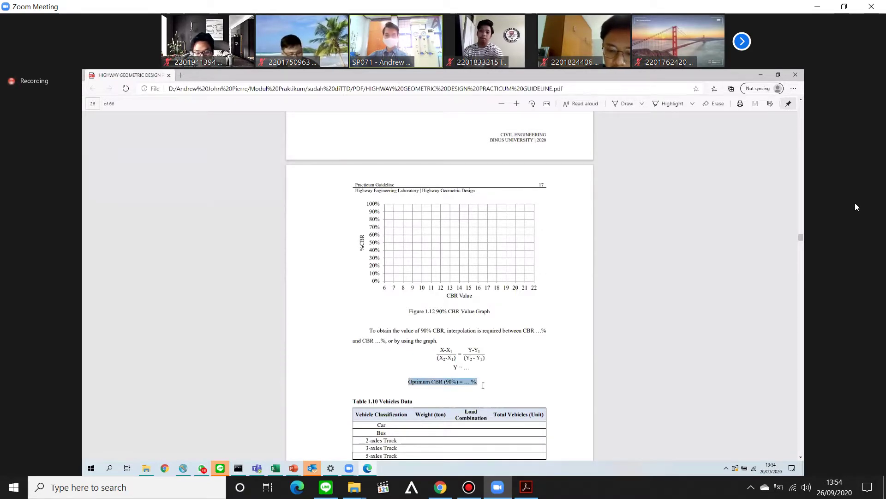
left_click(483, 384)
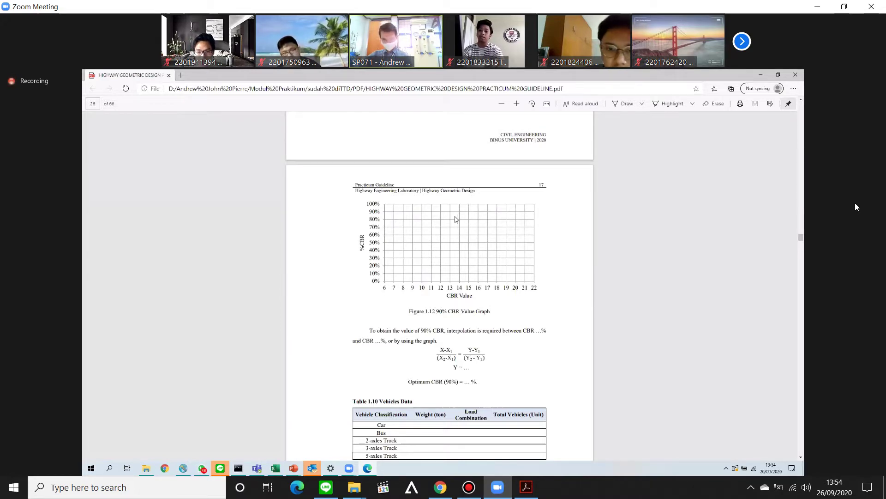
scroll(498, 296, "down", 3)
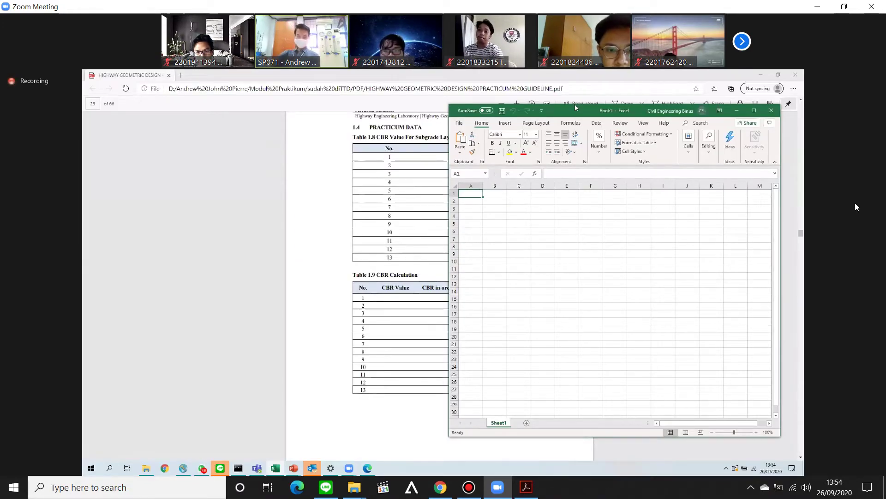
Enter the headers No in A1 and CBR Value in B1, and widen column B to fit.
type("No")
key("Tab")
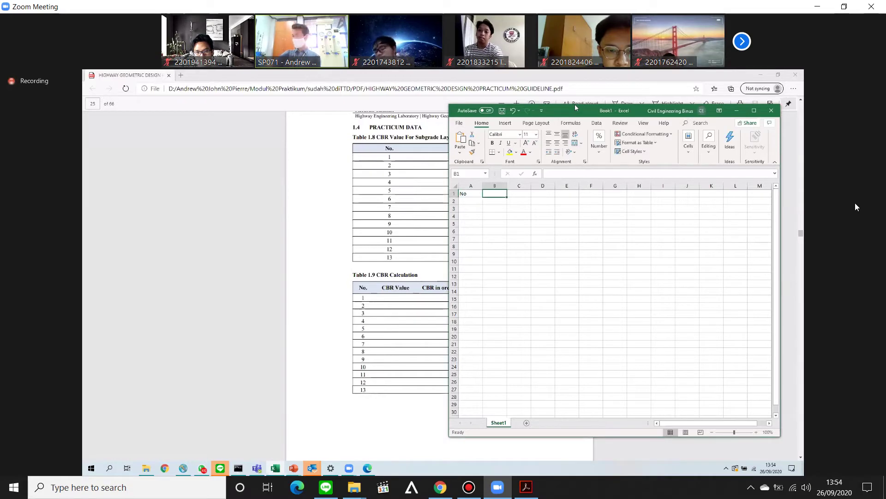
type("CBR")
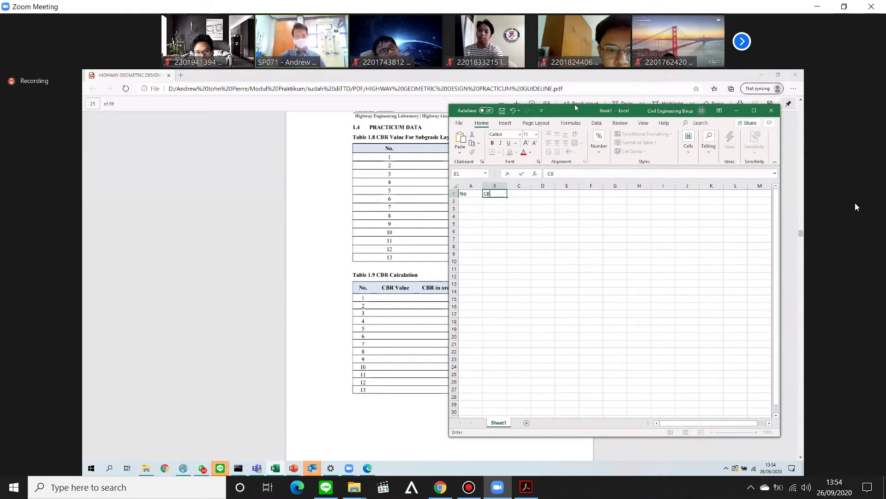
type(" Value")
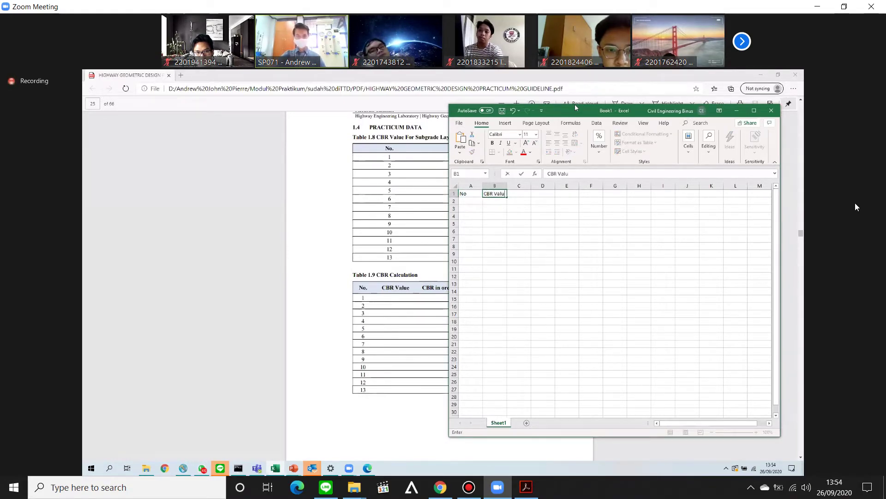
key("Tab")
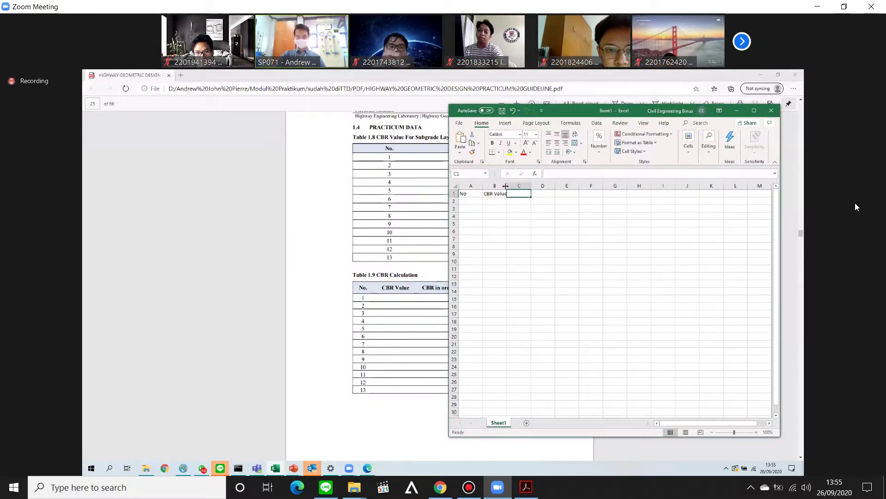
left_click_drag(507, 186, 514, 187)
Number the rows 1 to 13 in A2:A14 by entering 1 and 2 and filling the series down.
left_click(472, 201)
type("1")
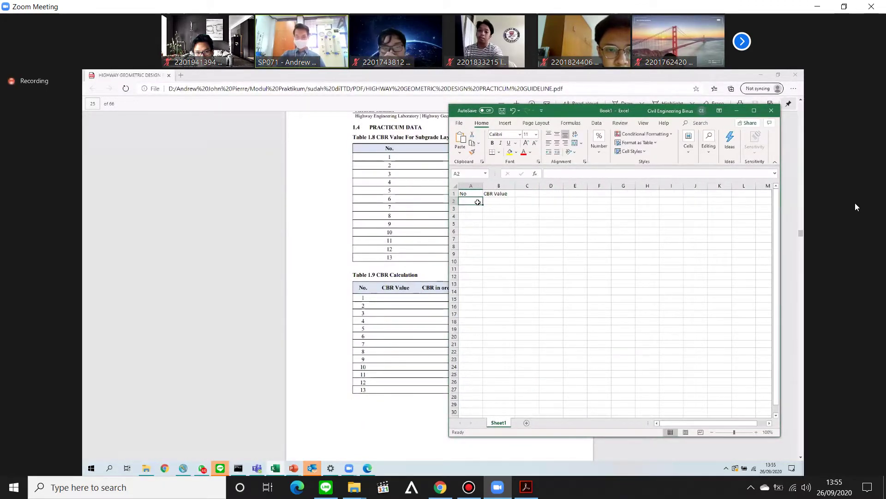
left_click(477, 208)
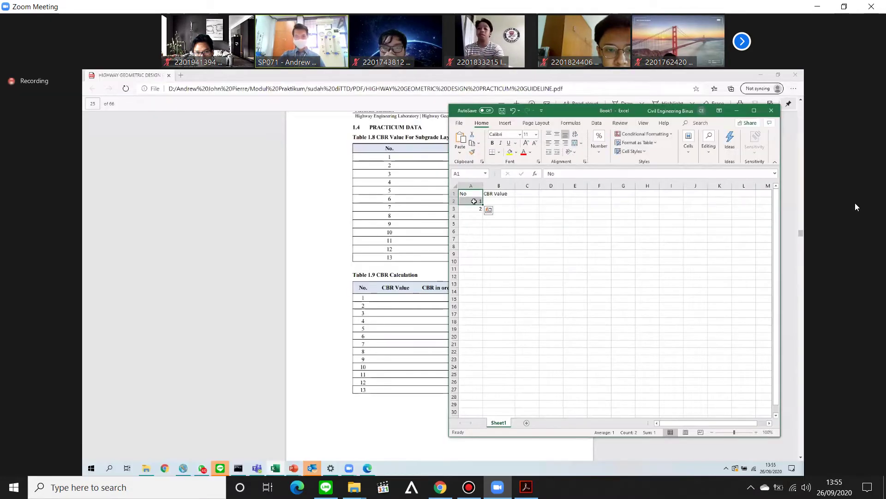
left_click(480, 205)
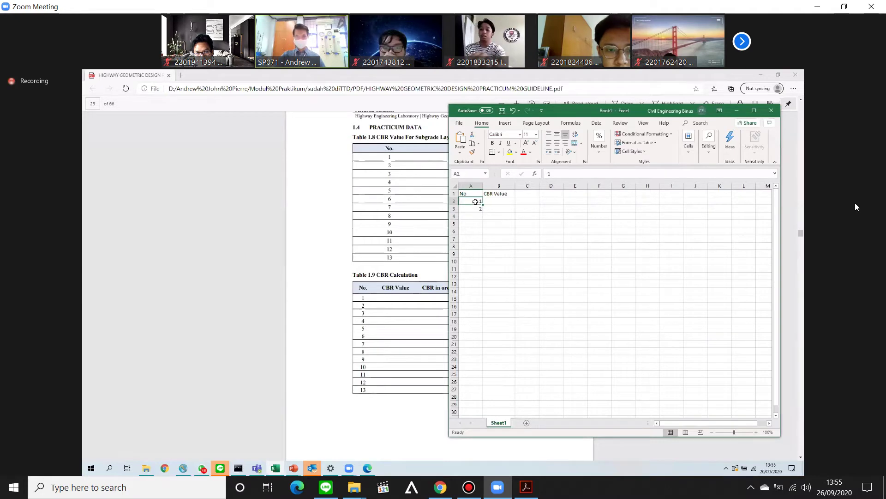
left_click_drag(476, 202, 476, 297)
Enter the first three CBR values 9, 17 and 23 in B2:B4.
left_click(507, 202)
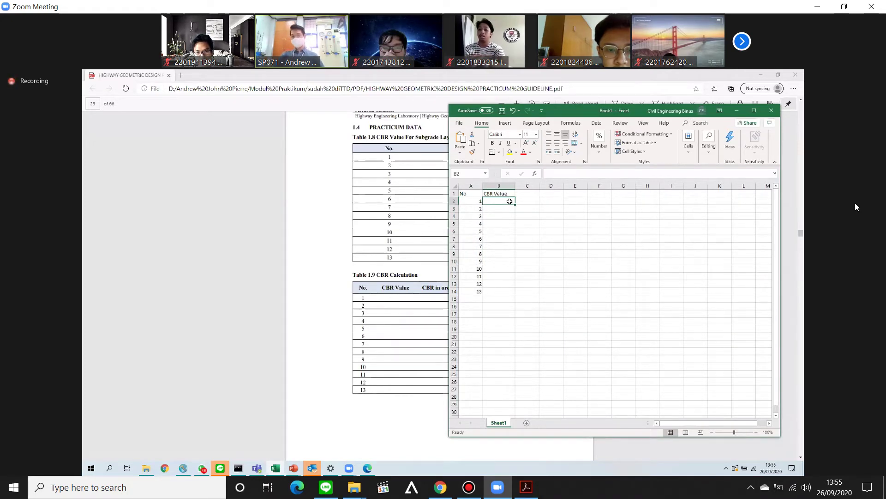
type("9")
key("Return")
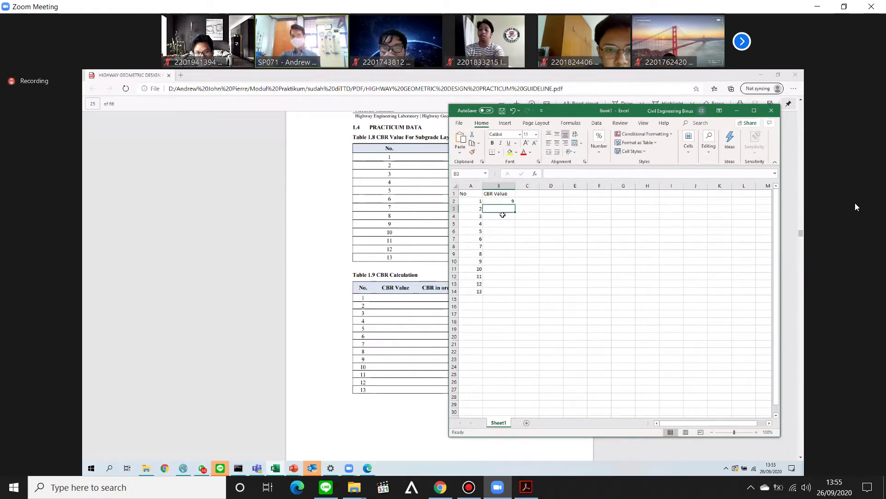
left_click(503, 215)
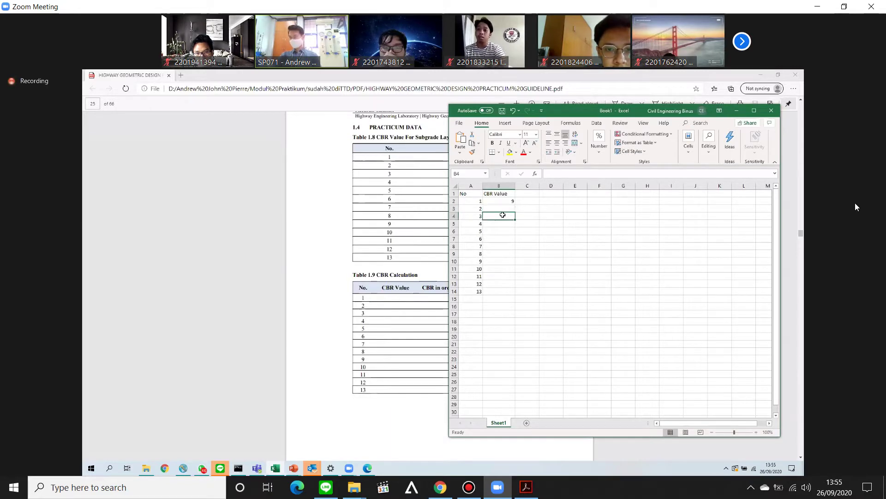
type("17")
left_click(504, 208)
type("17")
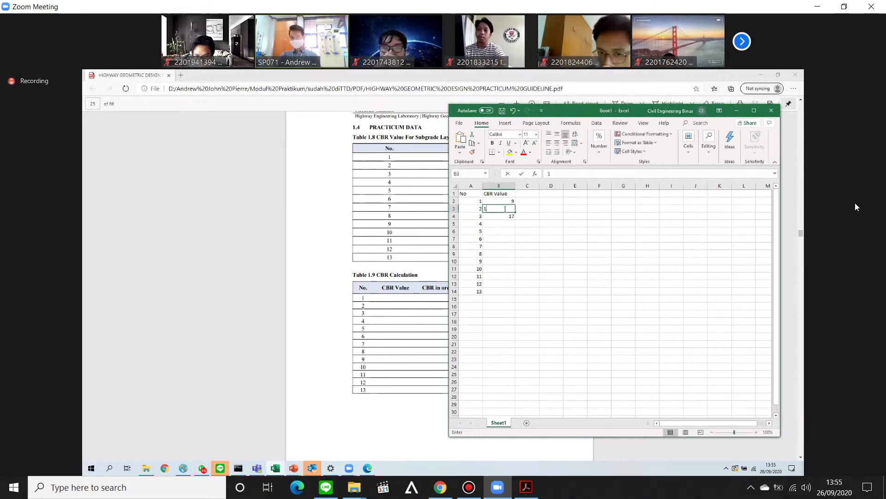
key("Return")
type("232")
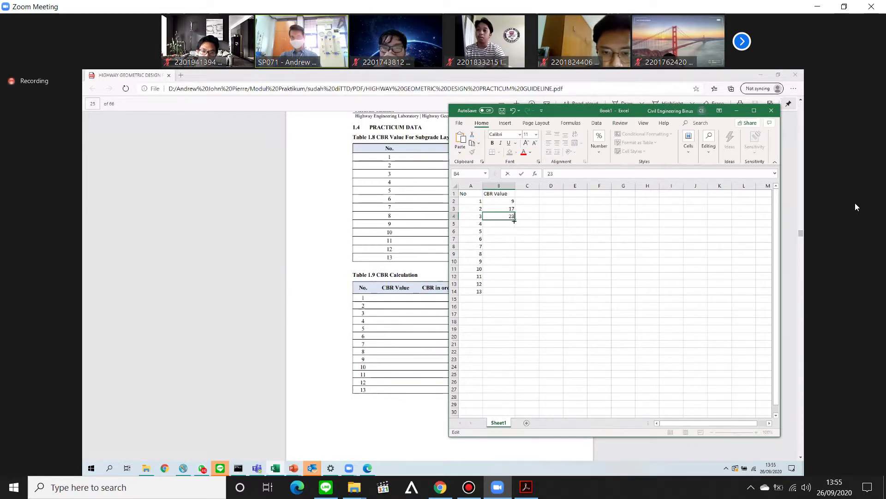
Enter the CBR values 2, 15, 7, 9, 9 and 10 in B5:B10.
left_click(509, 222)
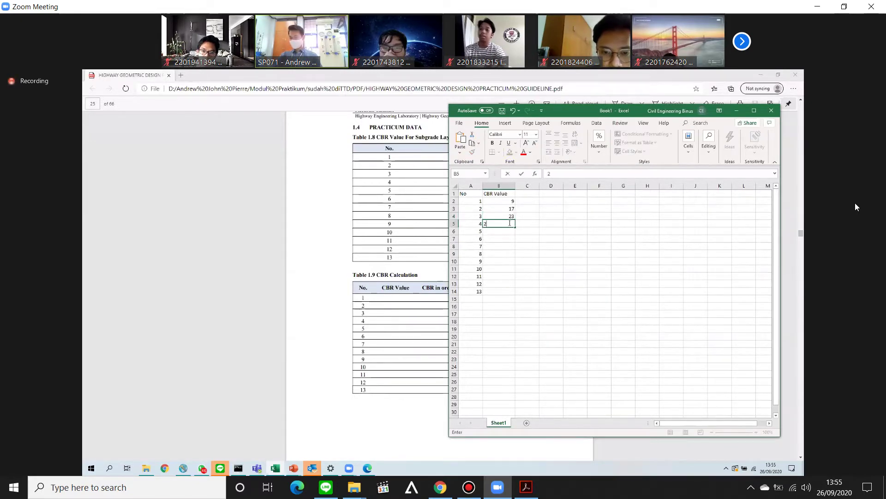
key("Return")
type("1")
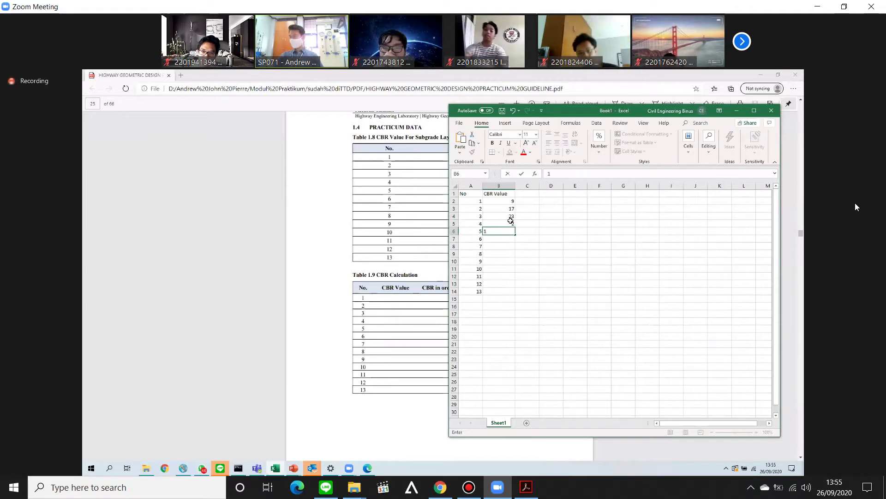
type("5")
key("Return")
type("7")
key("Return")
type("9")
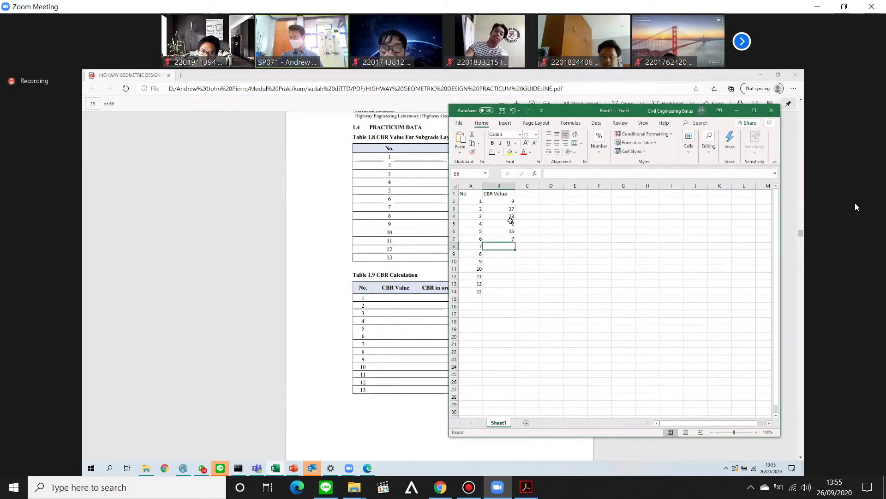
key("Return")
type("9")
key("Return")
type("10")
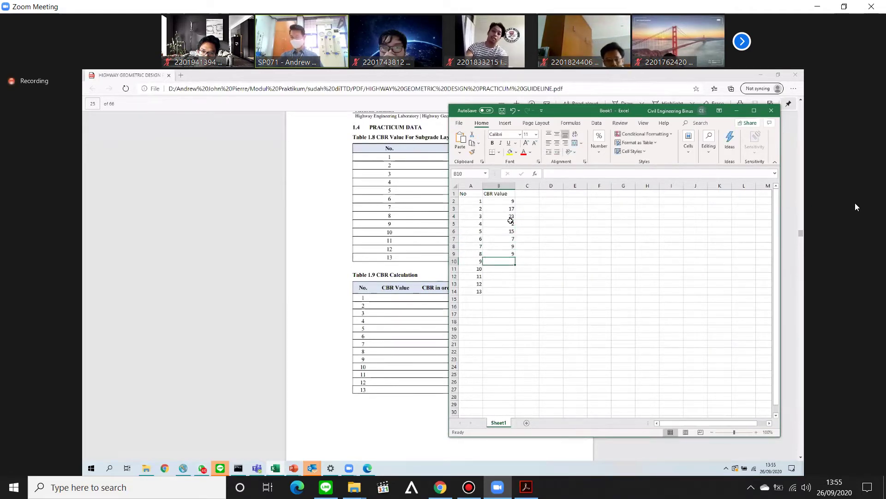
key("Return")
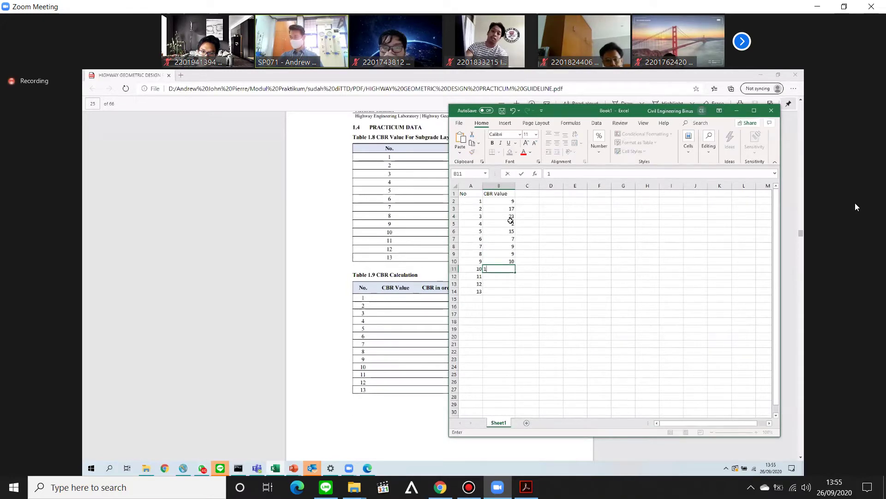
Enter the last four CBR values 12, 19, 21 and 15 in B11:B14.
type("12")
key("Return")
type("19")
key("Return")
type("2")
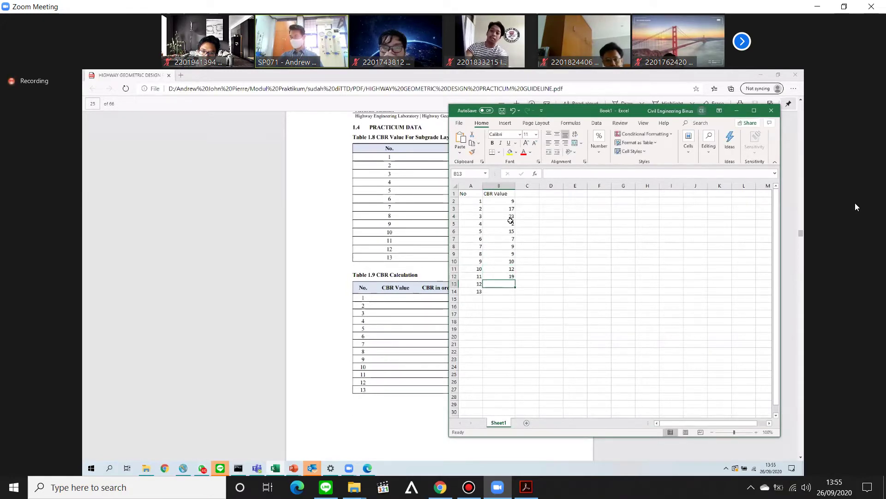
type("1")
key("Return")
type("15")
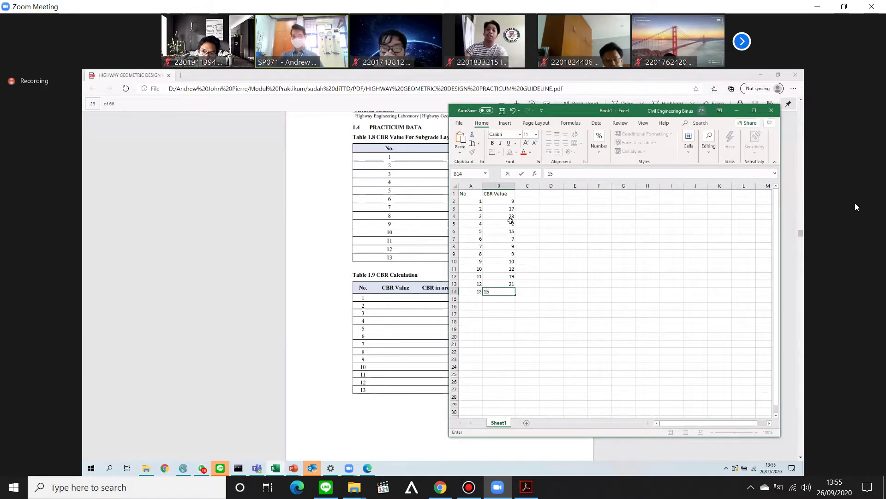
key("Return")
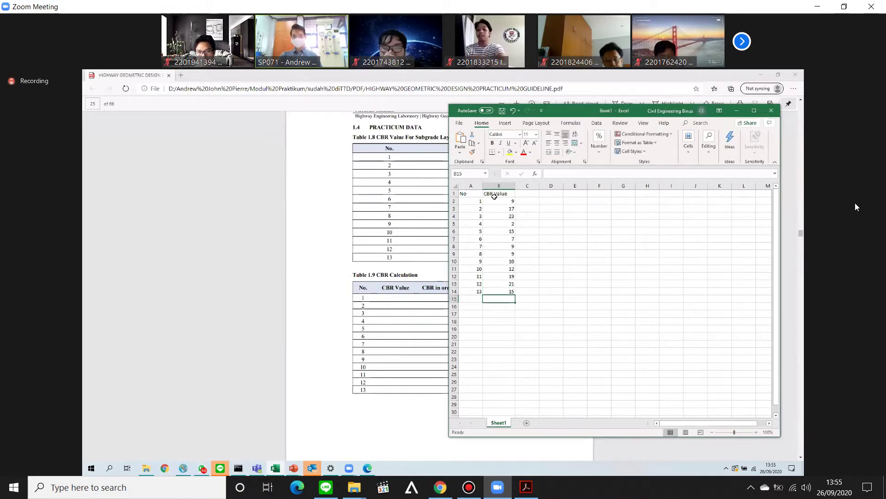
Center the numbers in A2:B14 and the two headers No and CBR Value horizontally.
left_click_drag(498, 201, 471, 291)
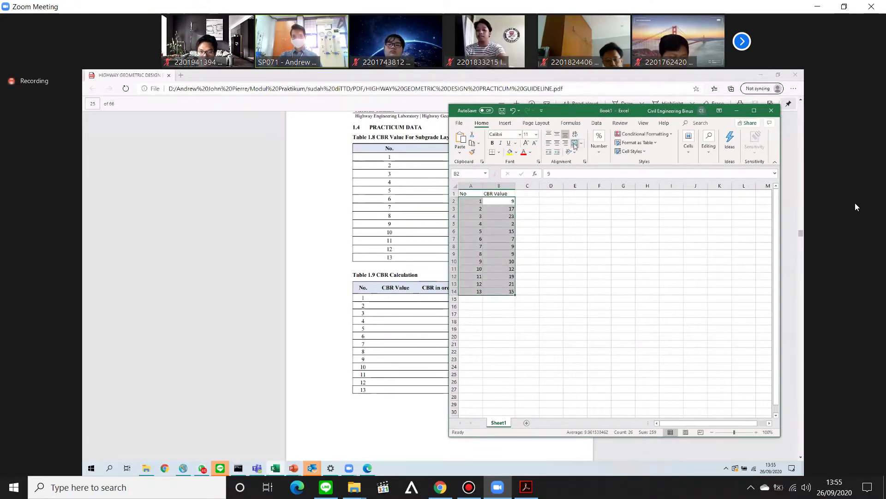
left_click(558, 144)
left_click(528, 194)
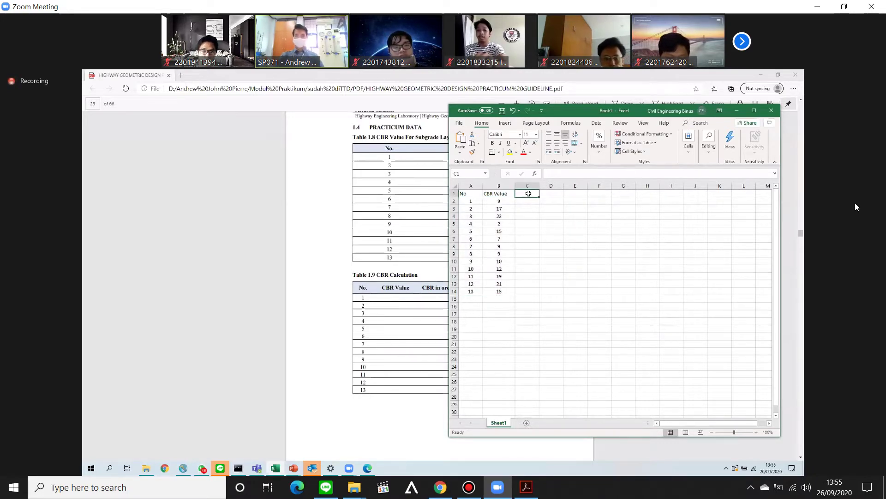
left_click(473, 194)
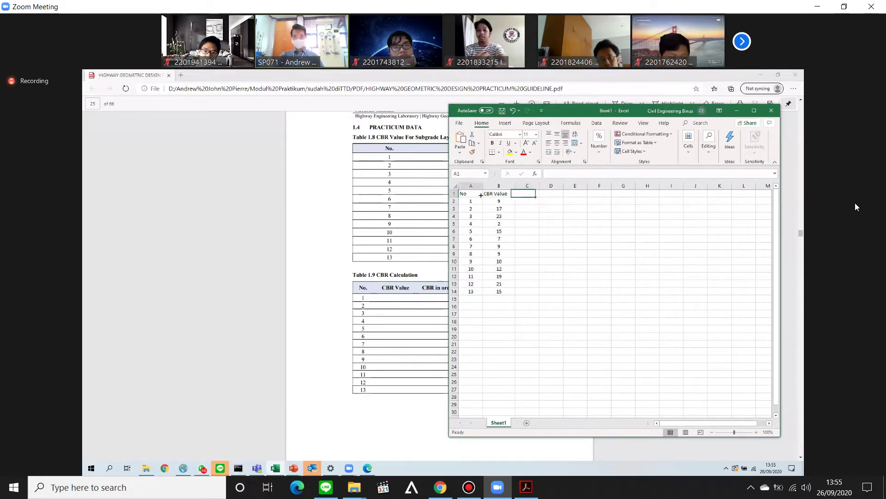
left_click(556, 146)
key("Right")
left_click(557, 147)
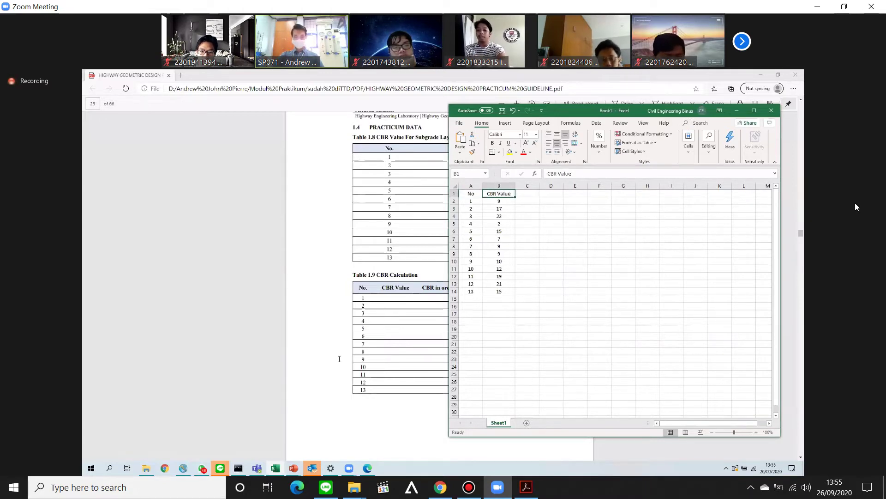
Copy the whole CBR table A1:B14 and paste the duplicate starting at A16.
left_click_drag(471, 194, 506, 292)
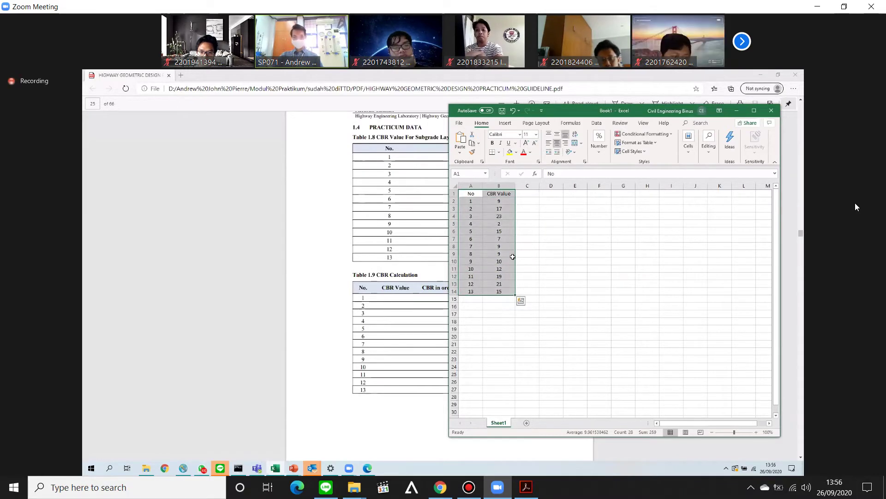
key("ctrl+c")
left_click(473, 307)
key("ctrl+v")
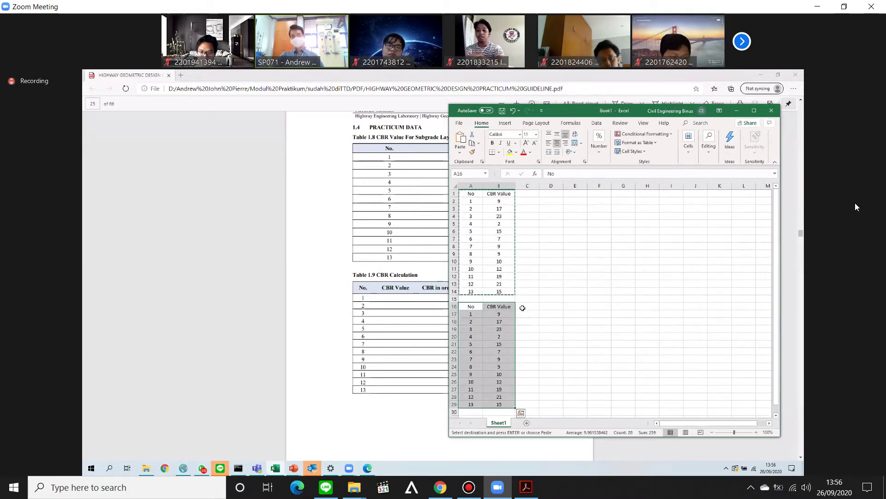
key("Escape")
Enter the header CBR in Order in C16 and widen column C to fit it.
left_click(523, 306)
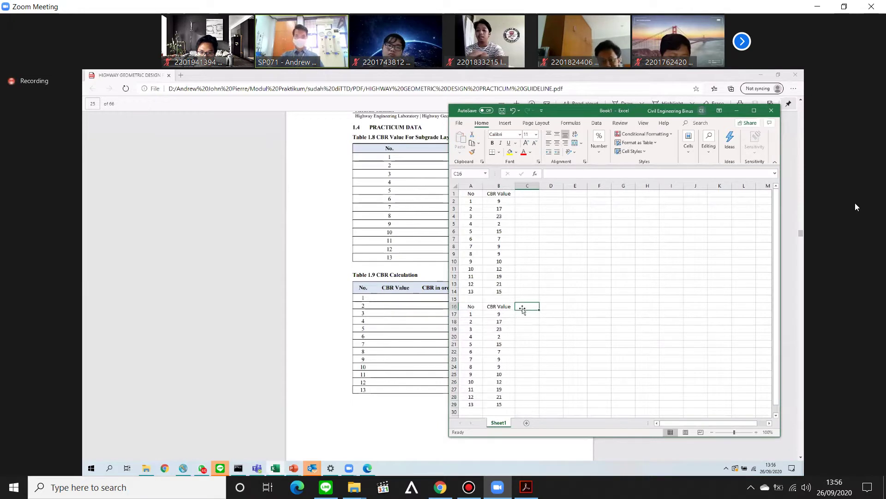
type("C")
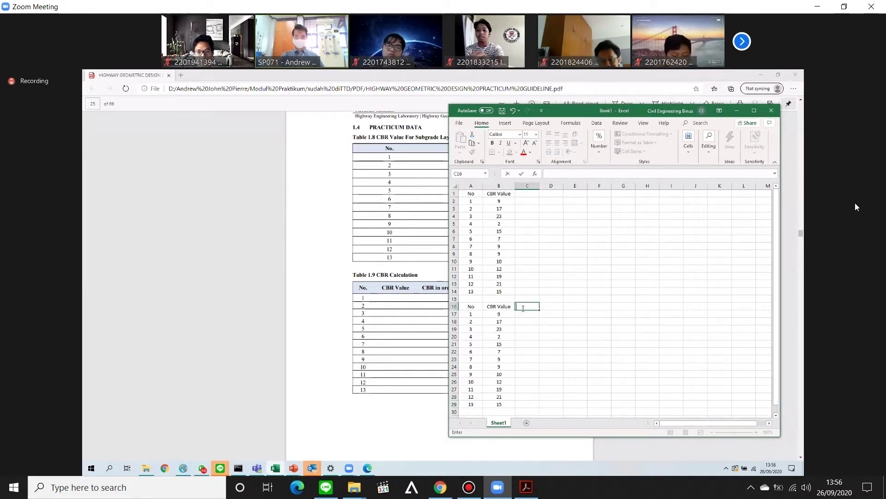
type("BR")
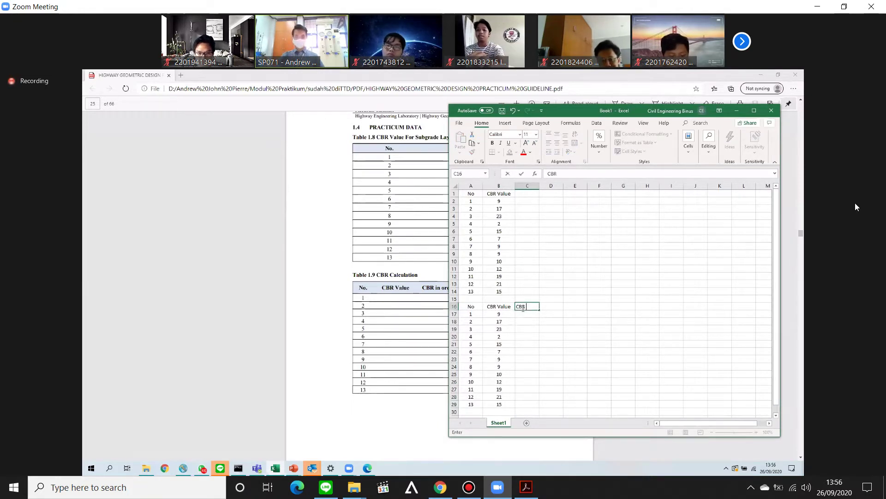
type(" in Or")
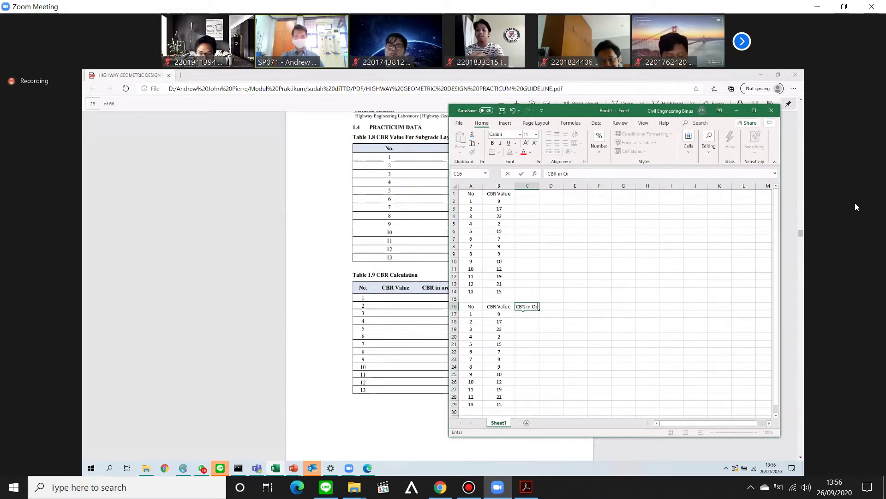
type("der")
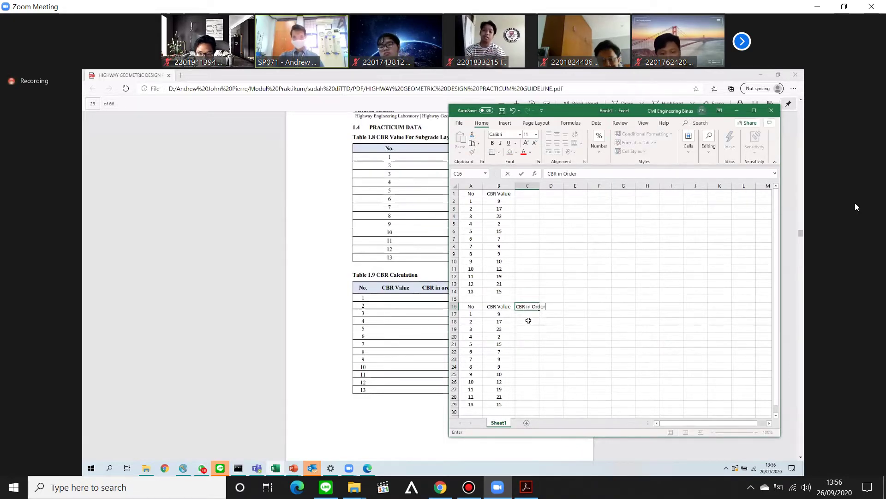
left_click_drag(529, 320, 529, 314)
left_click_drag(539, 182, 549, 182)
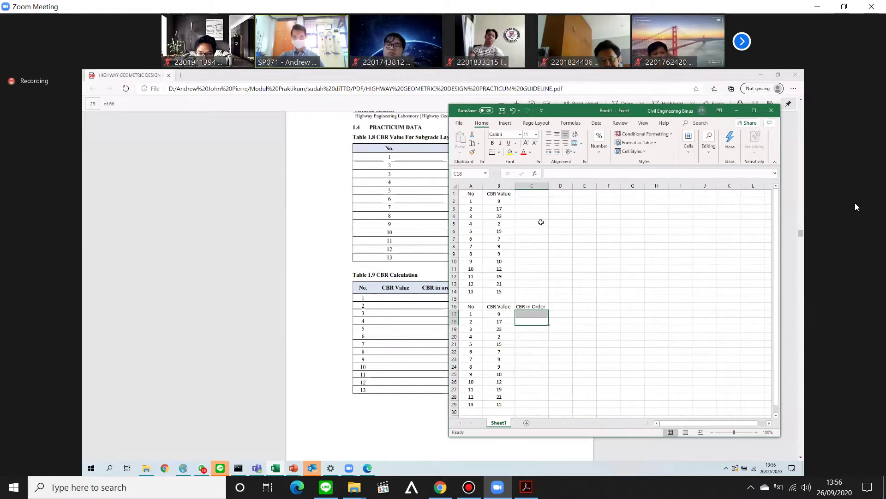
Center the CBR in Order header in C16 horizontally.
left_click(536, 313)
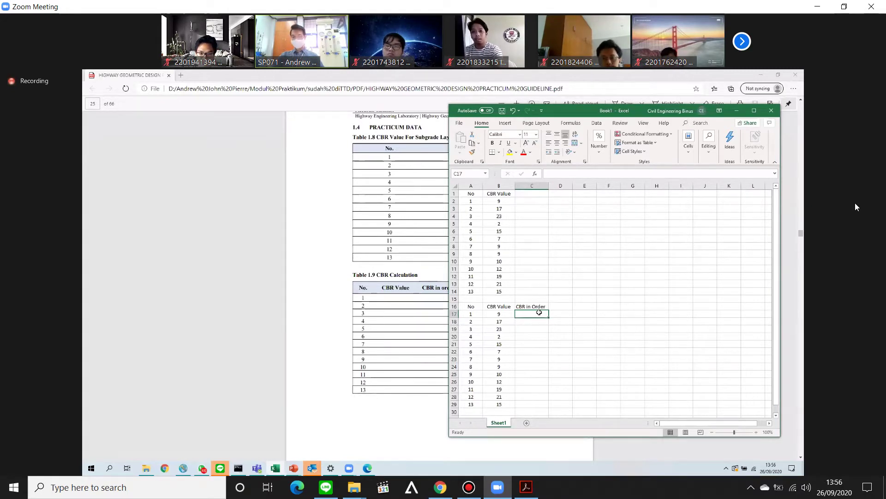
left_click(537, 307)
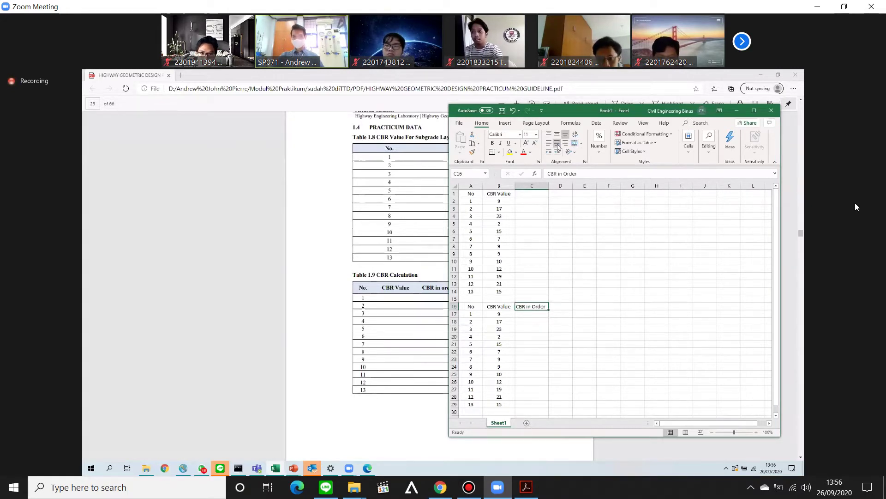
left_click(558, 145)
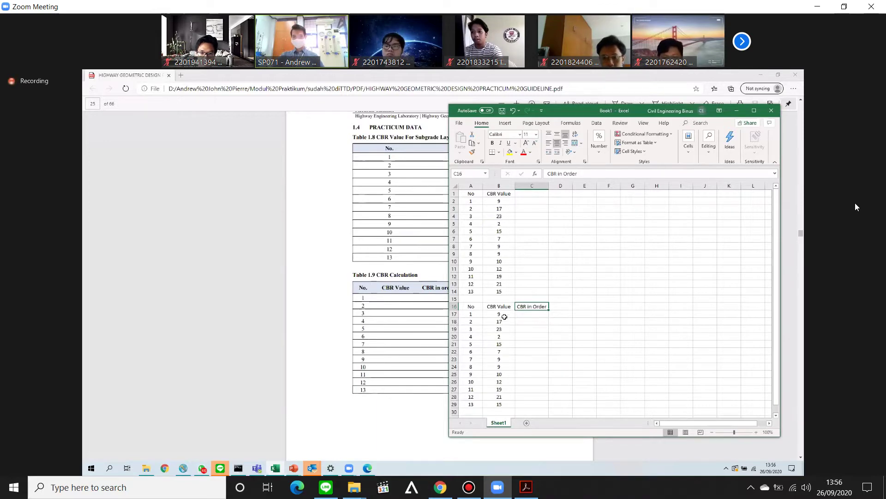
Copy the CBR values in B17:B29 into the CBR in Order column, starting at C17.
left_click_drag(504, 316, 501, 405)
key("ctrl+c")
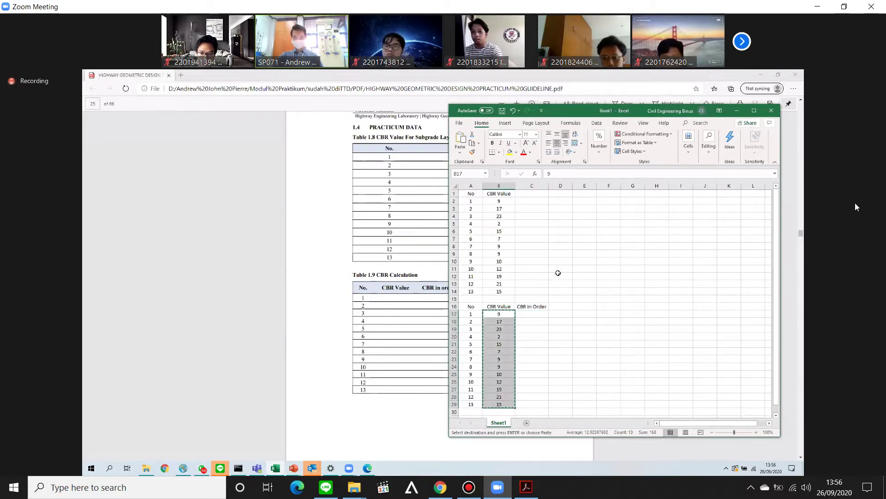
left_click(542, 313)
key("ctrl+v")
key("Escape")
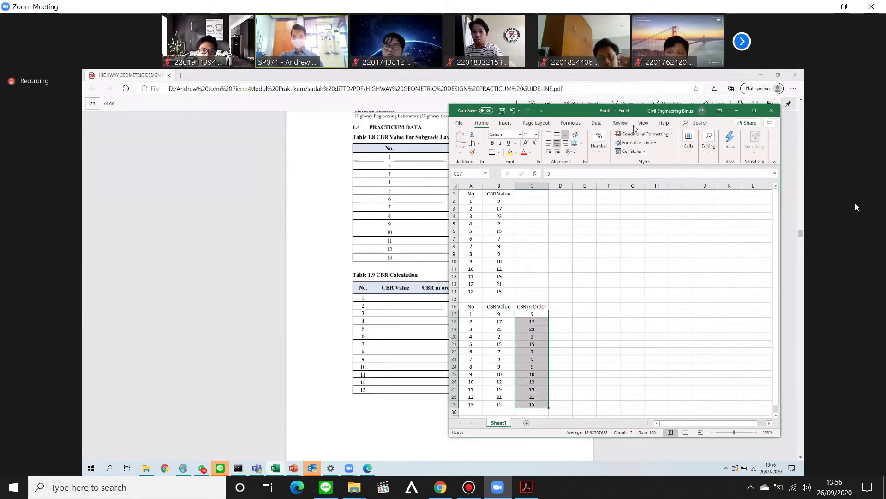
Maximize the workbook window and sort only C17:C29 from smallest to largest, without expanding the selection.
left_click(754, 111)
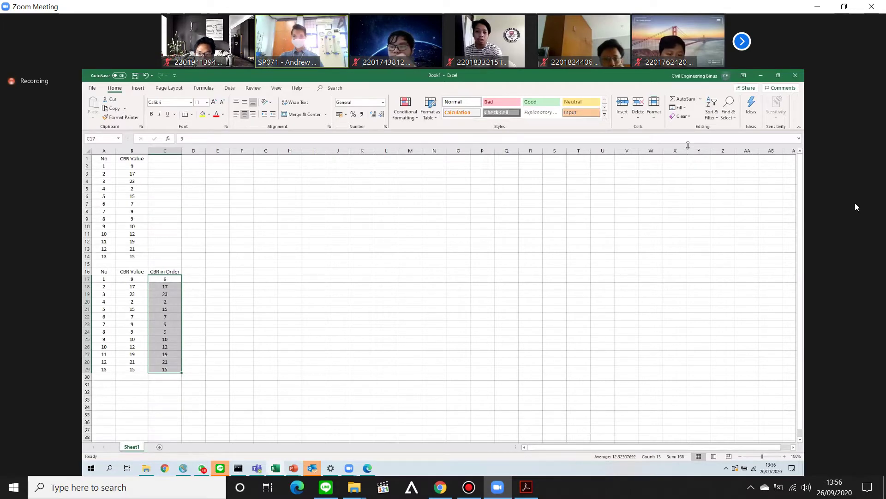
left_click(711, 110)
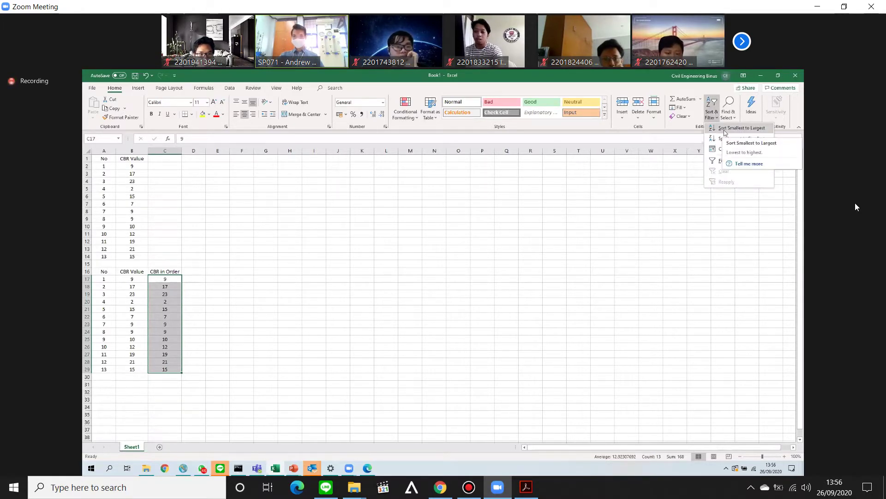
left_click(724, 132)
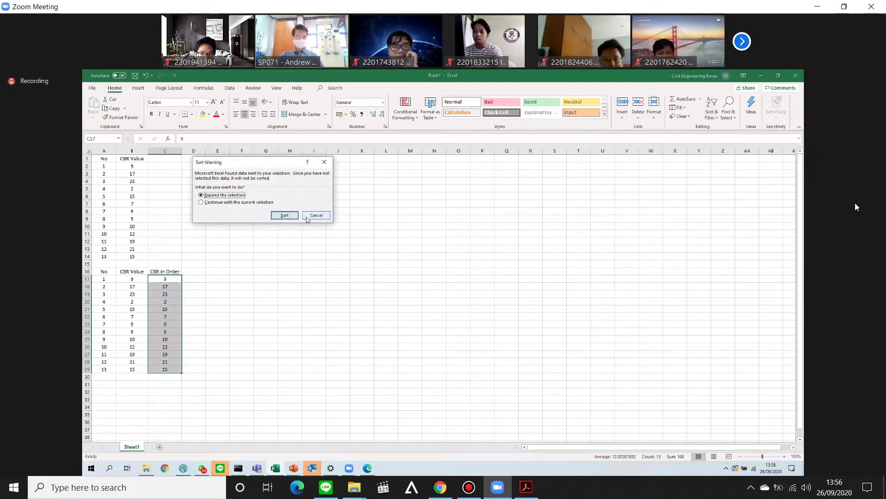
left_click(231, 202)
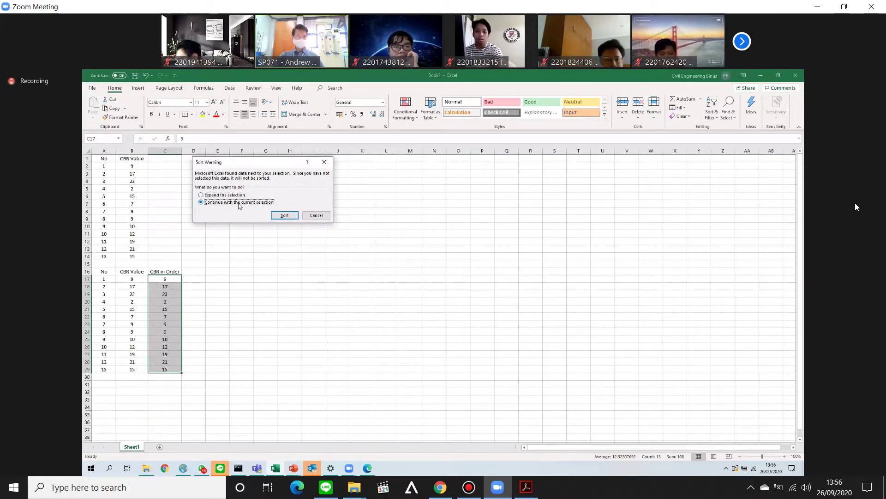
left_click(284, 215)
left_click(165, 309)
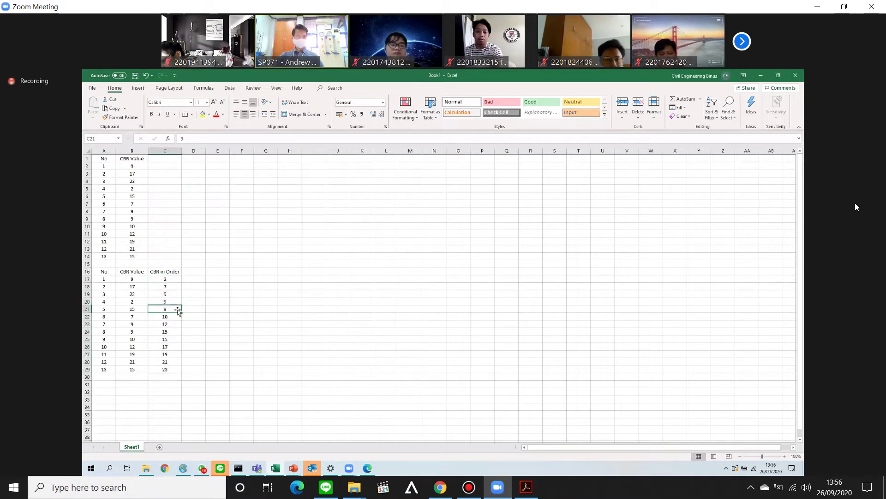
left_click_drag(169, 279, 169, 369)
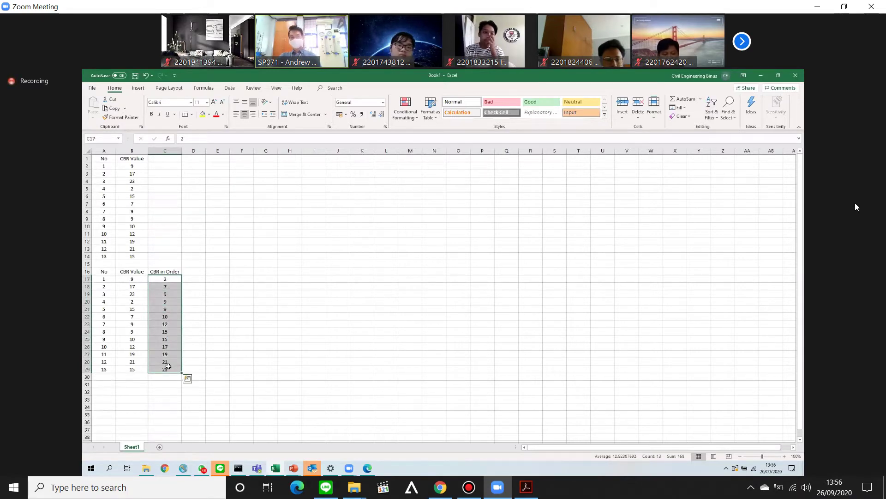
Enter the header EV/GV in D16 beside the CBR in Order column.
left_click(190, 271)
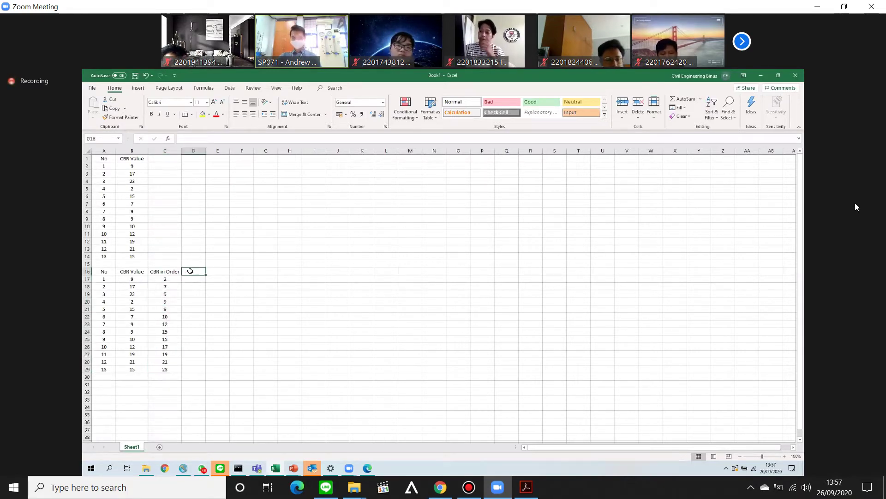
type("EV")
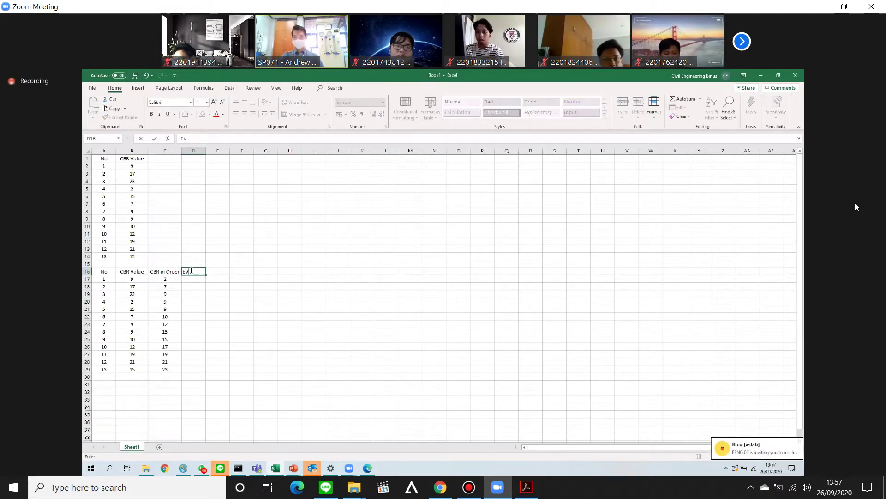
type("/")
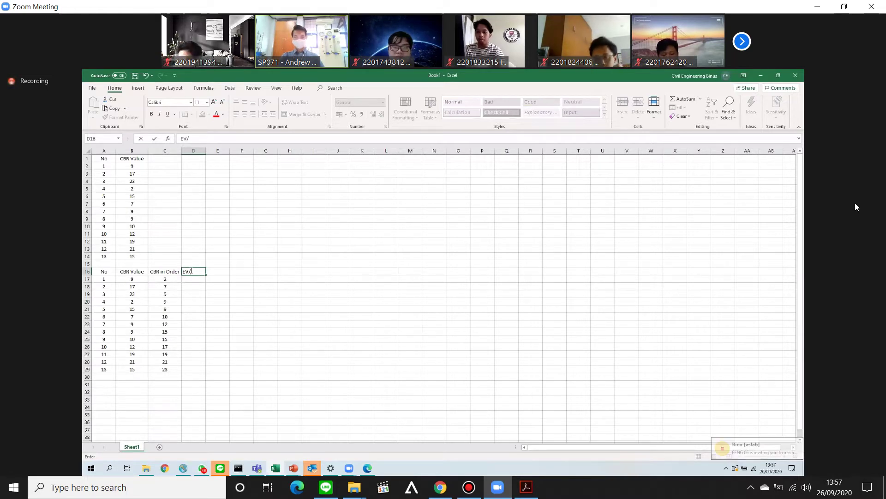
type("GV")
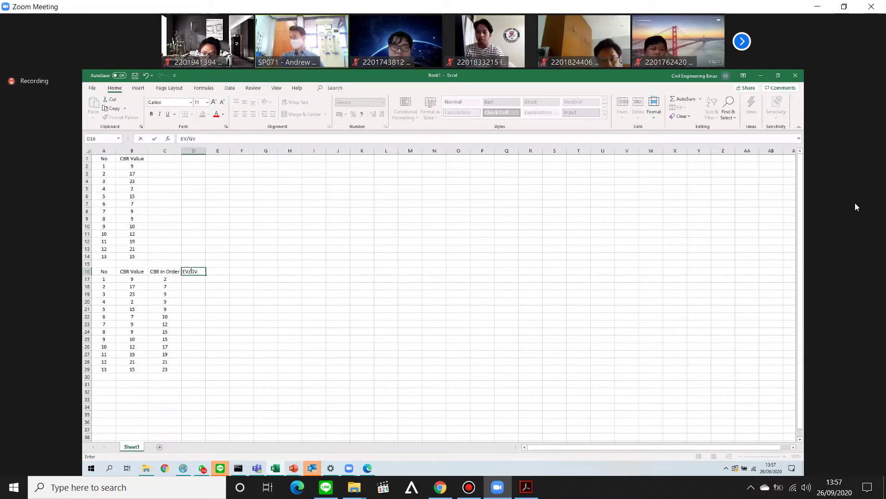
key("Return")
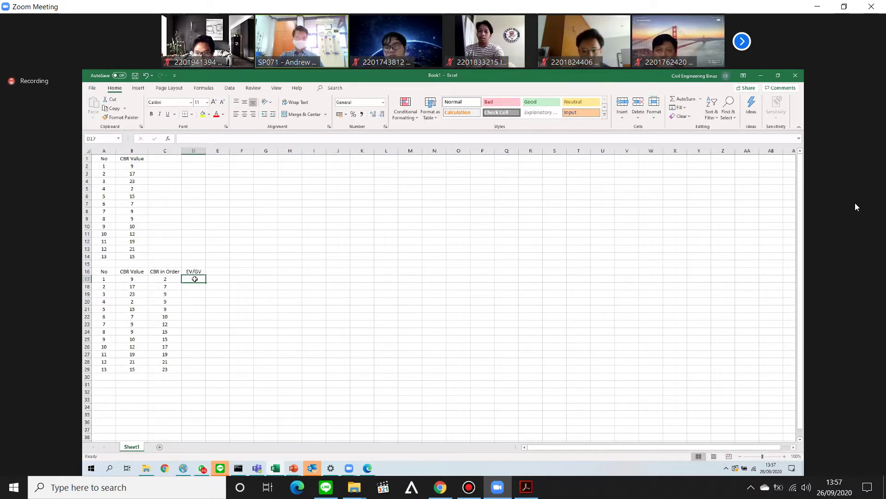
Copy the numbers 1 to 13 from A17:A29 into the EV/GV column, starting at D17.
left_click_drag(103, 280, 102, 369)
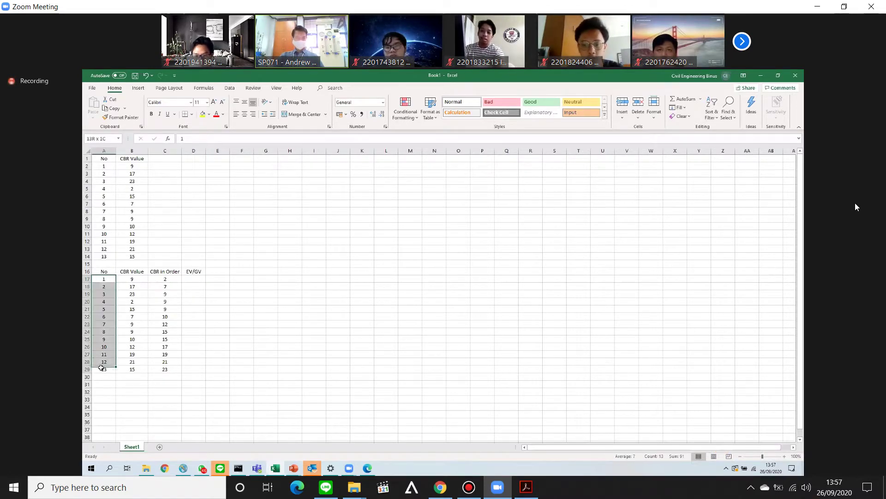
left_click_drag(197, 281, 188, 368)
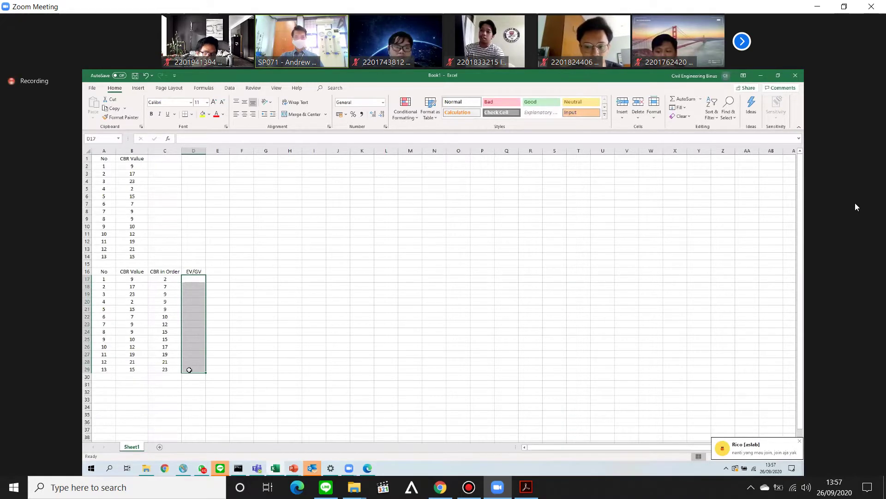
left_click_drag(105, 278, 106, 367)
key("ctrl+c")
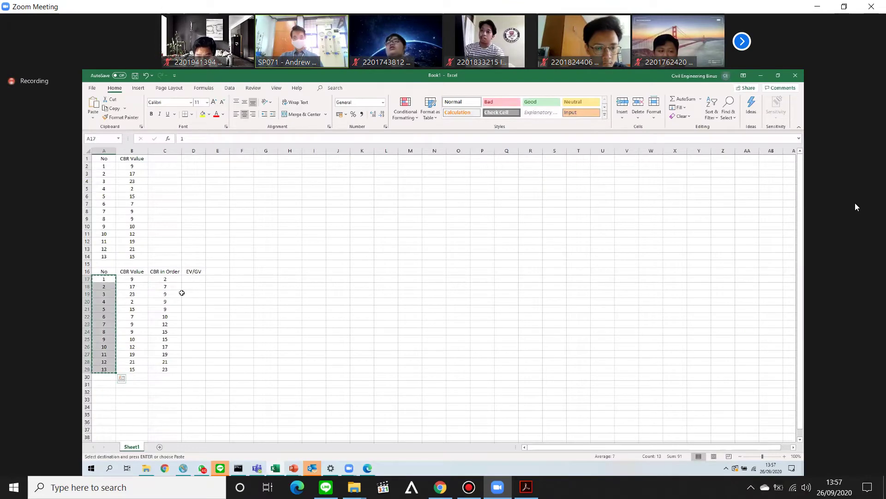
left_click(194, 278)
key("ctrl+v")
key("Escape")
Sort only the EV/GV values in D17:D29 from largest to smallest, without expanding the selection.
left_click_drag(193, 279, 194, 369)
left_click(711, 111)
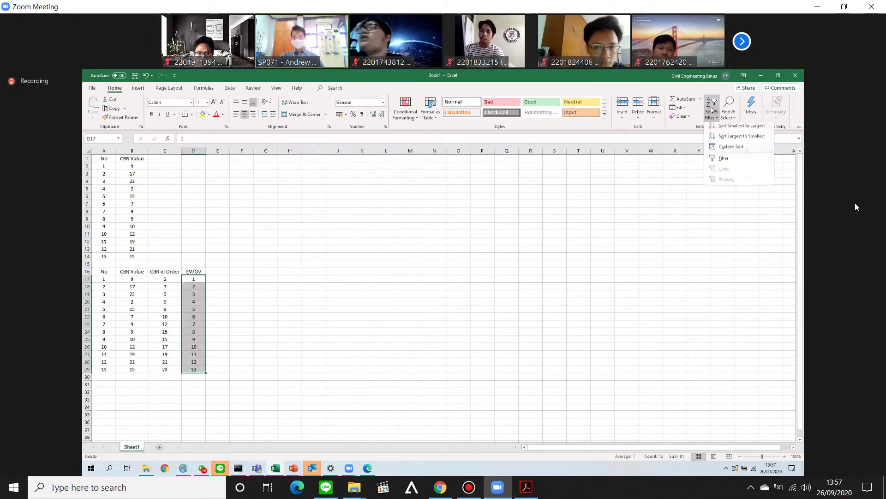
left_click(727, 139)
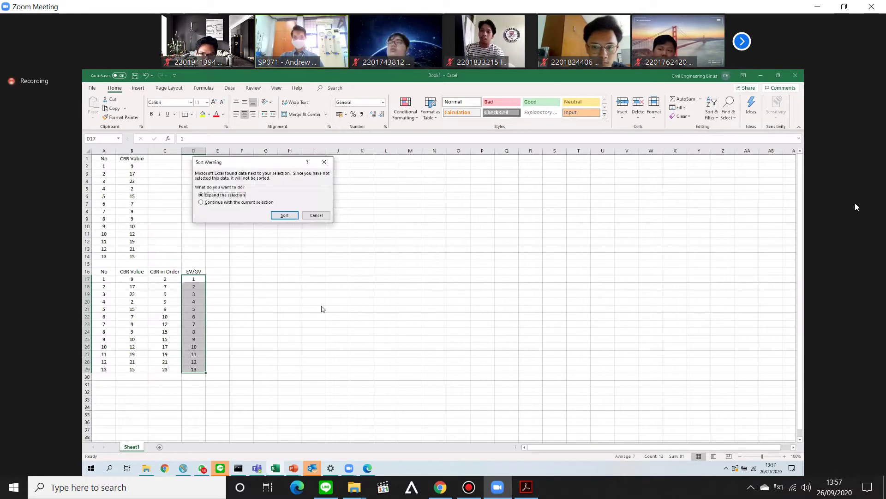
left_click(257, 203)
left_click(285, 216)
Add the header % in E16 and enter the formula =2*D17 in E17.
left_click(217, 271)
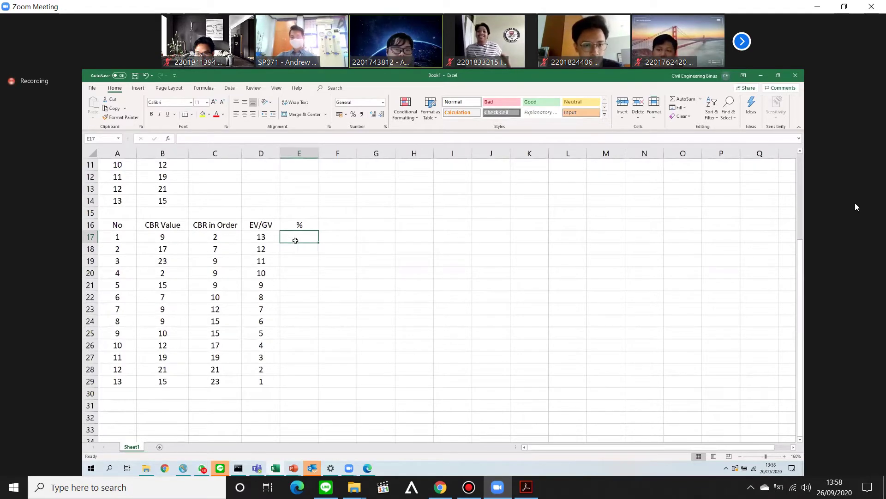
type("=2*")
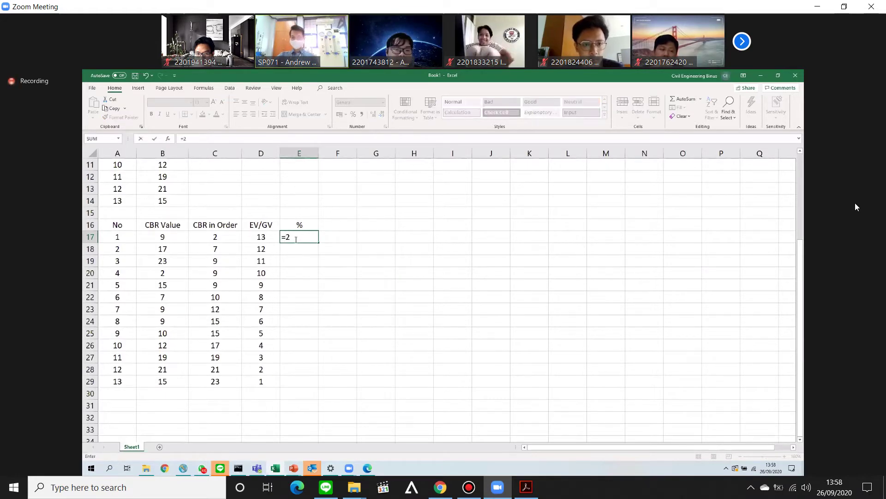
left_click(272, 239)
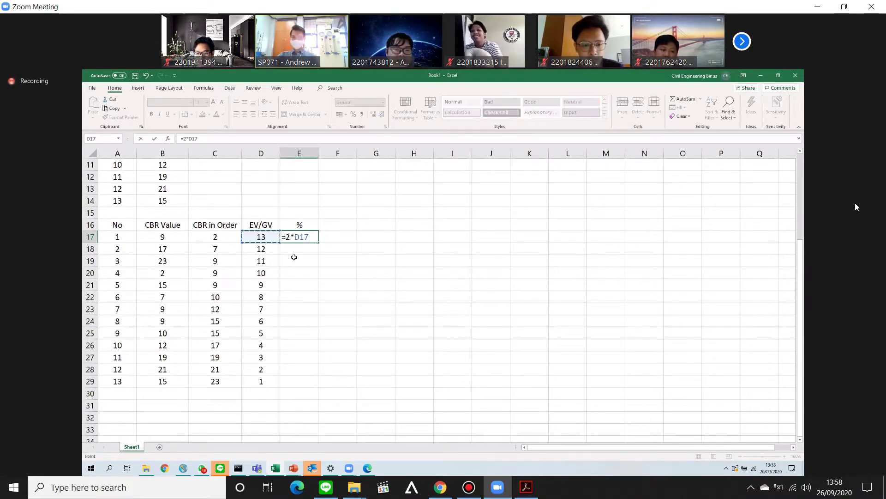
type("/")
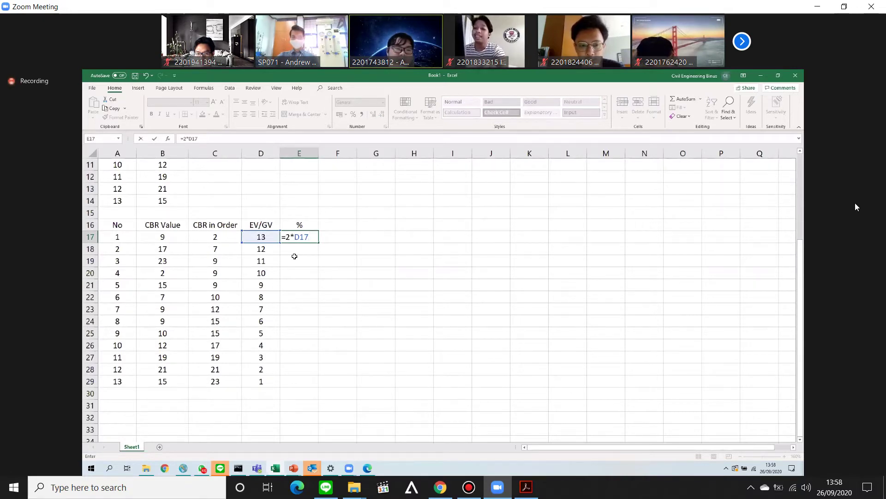
key("Return")
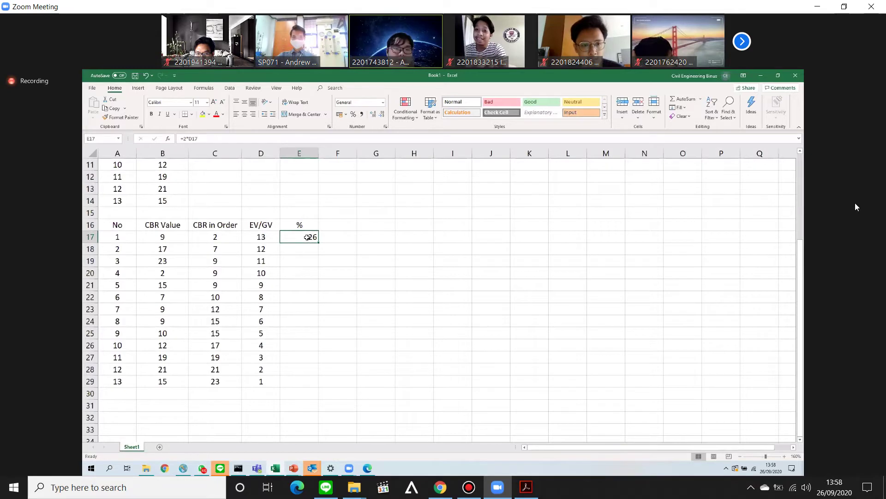
Change the formula in E17 to =2/D17 and format the cell as a percentage.
double_click(308, 237)
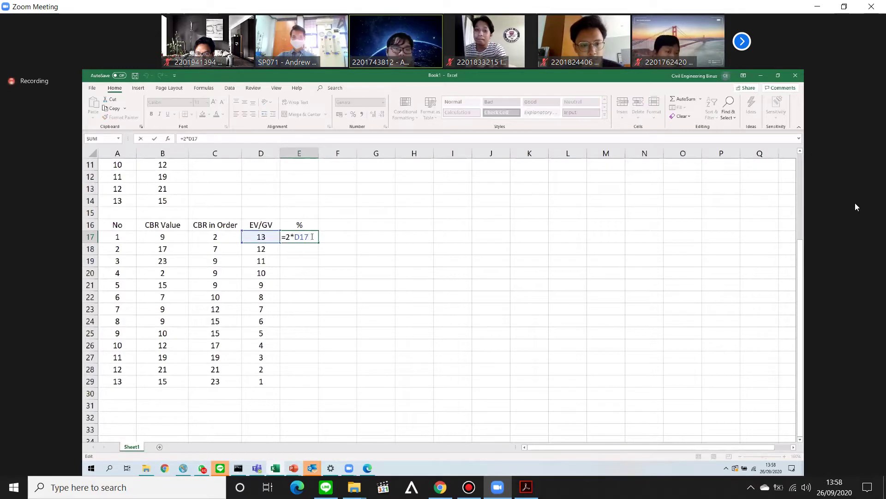
left_click_drag(308, 237, 294, 237)
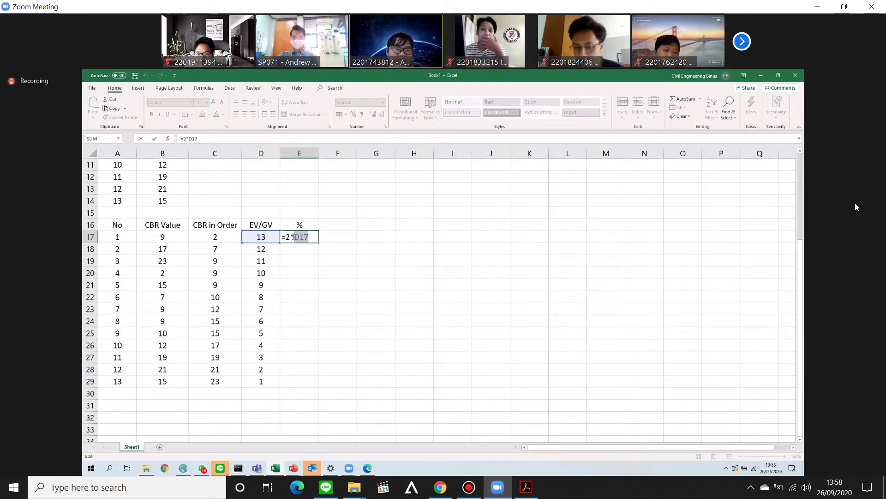
left_click(294, 236)
key("BackSpace")
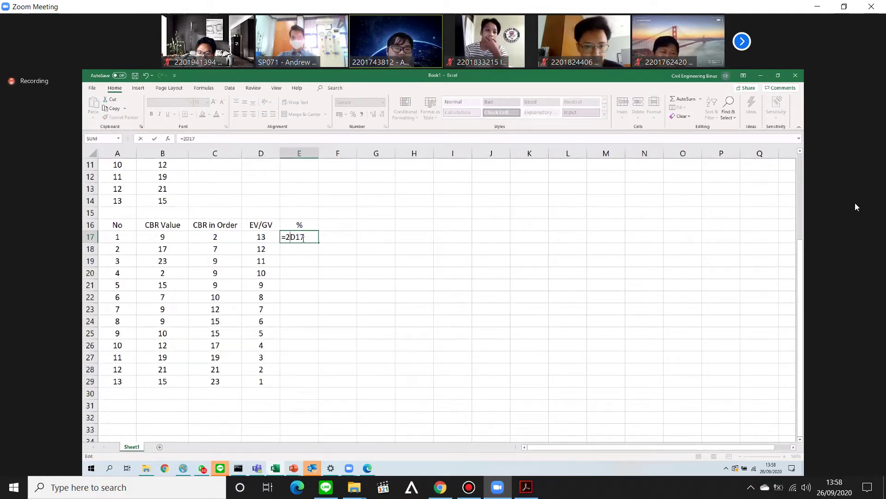
type("/")
key("Return")
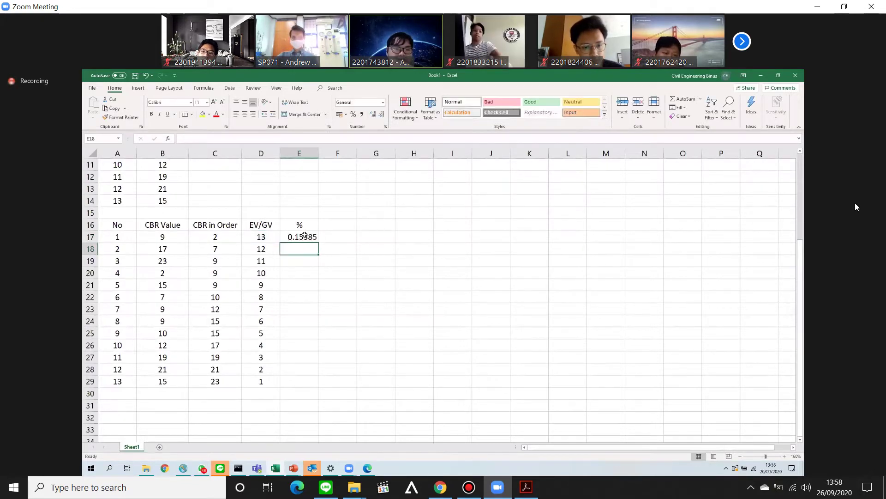
left_click(303, 238)
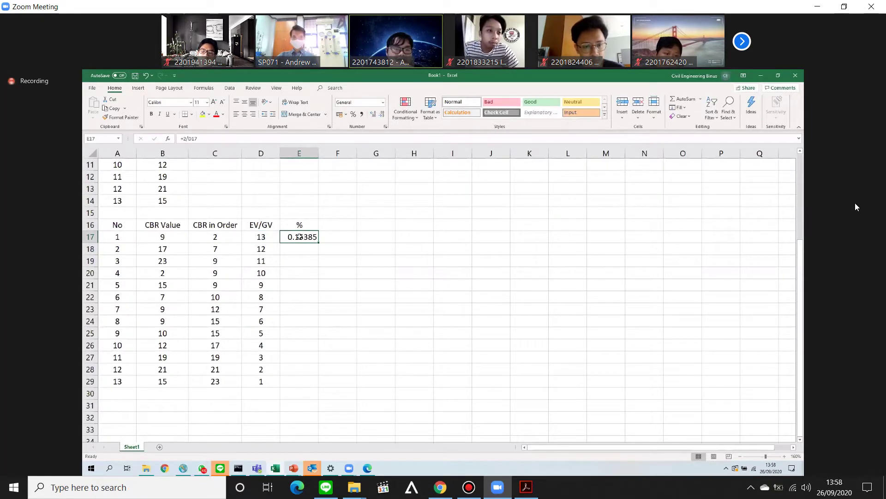
left_click(352, 115)
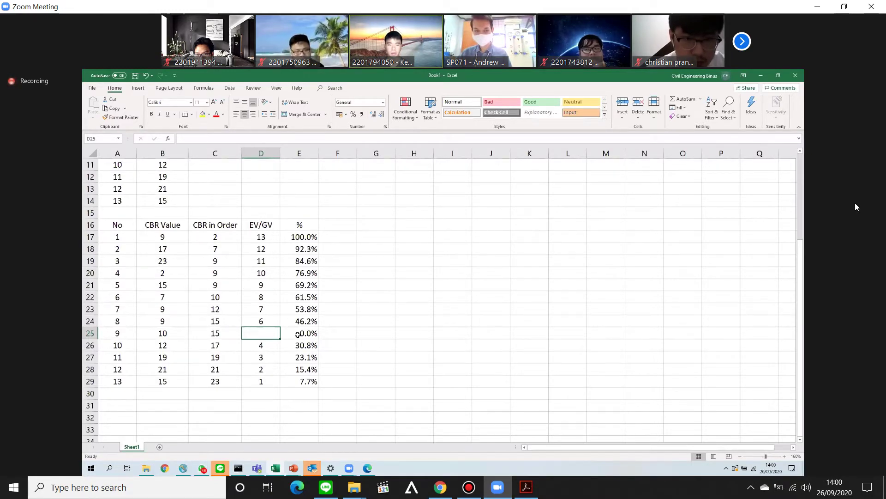
Correct the EV/GV values for repeated CBR values by entering 6 in D25 and 11 in D20 and D21.
type("6")
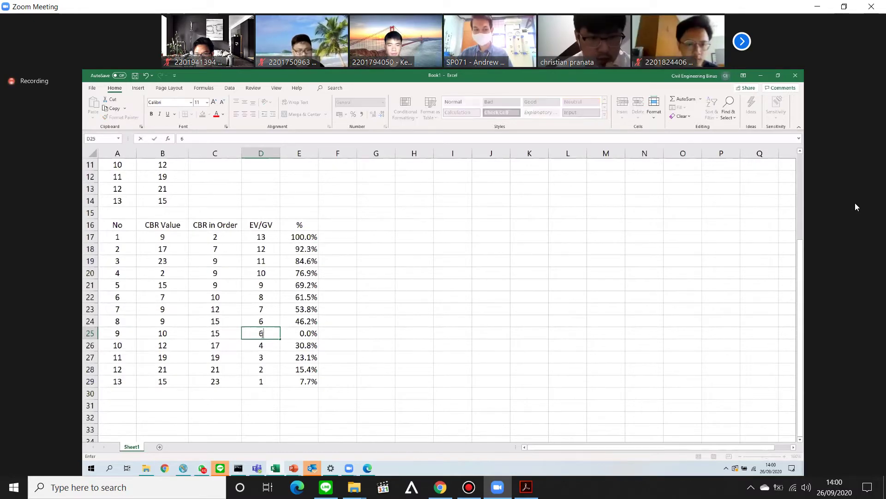
key("Return")
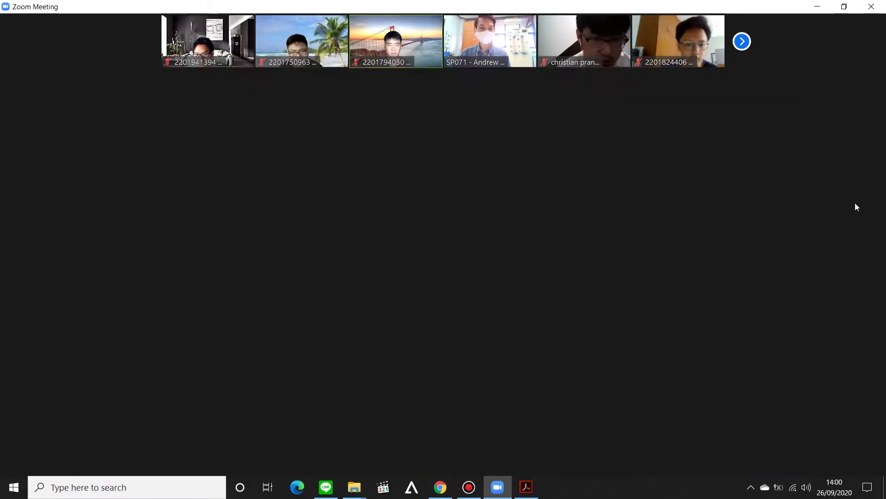
left_click(261, 273)
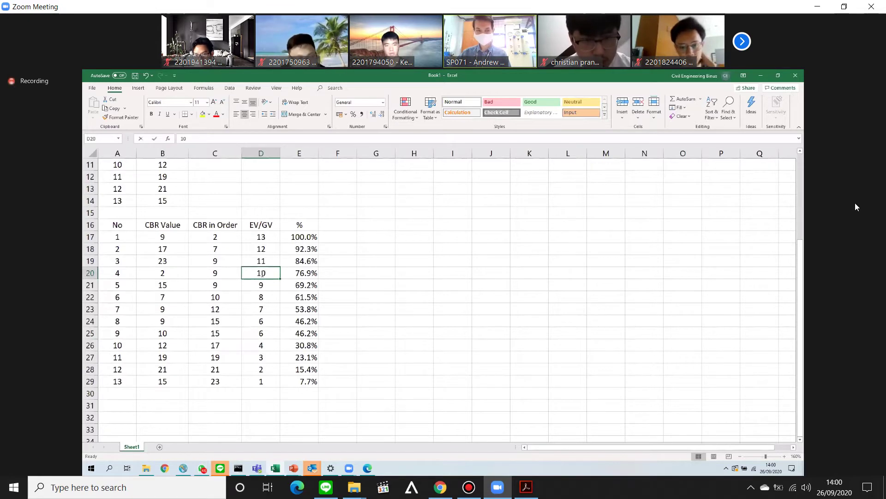
type("11")
left_click(271, 286)
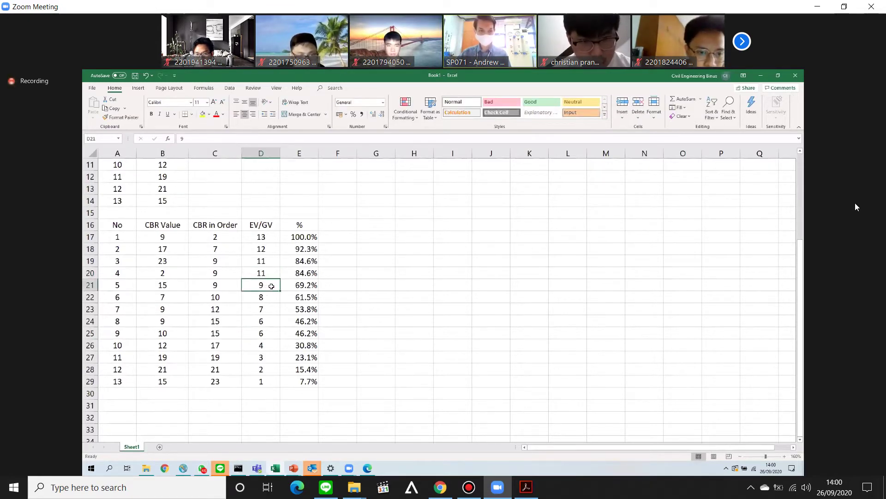
type("11")
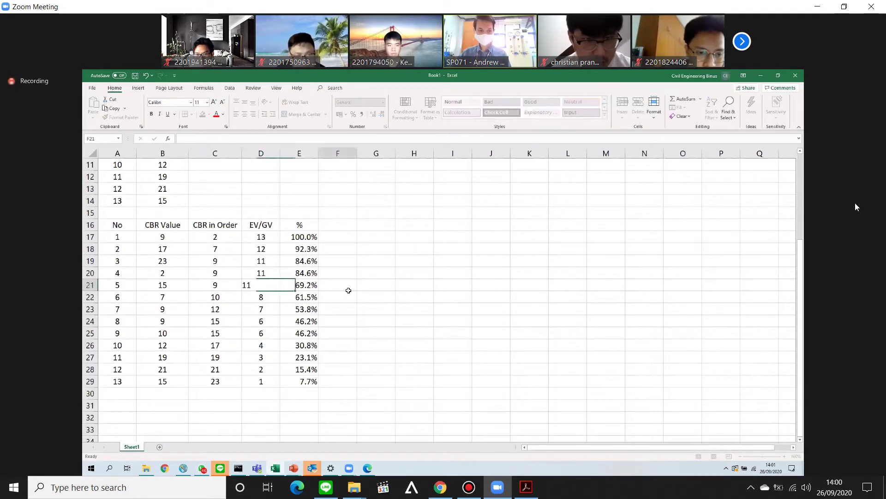
left_click(348, 289)
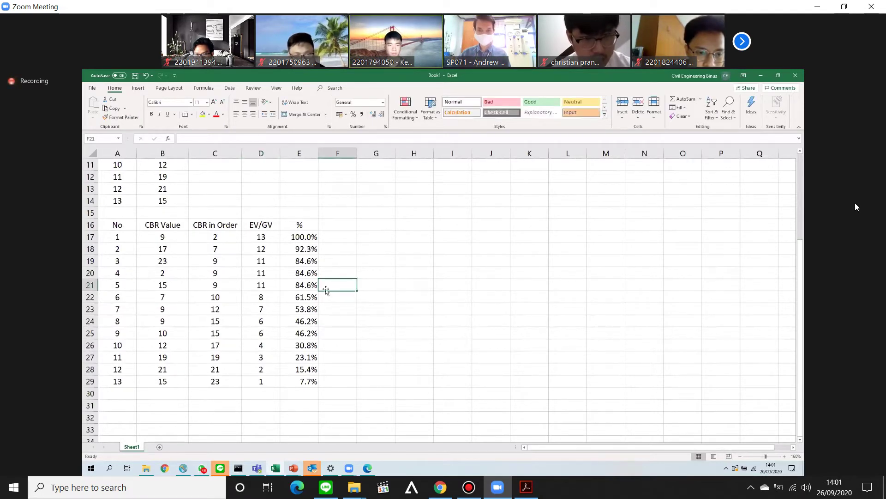
Examine the EV/GV values in D17:D29 and the percentage results in E17:E29, including the formula in E17.
left_click(274, 298)
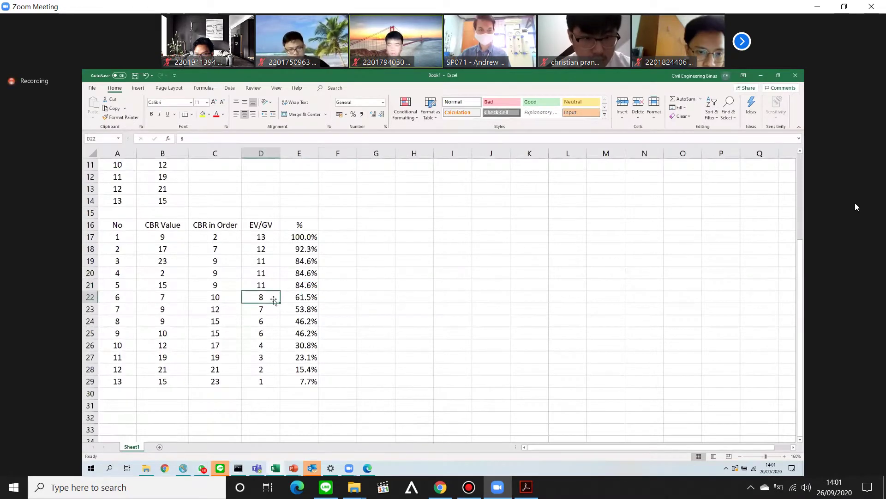
left_click(363, 309)
left_click(301, 392)
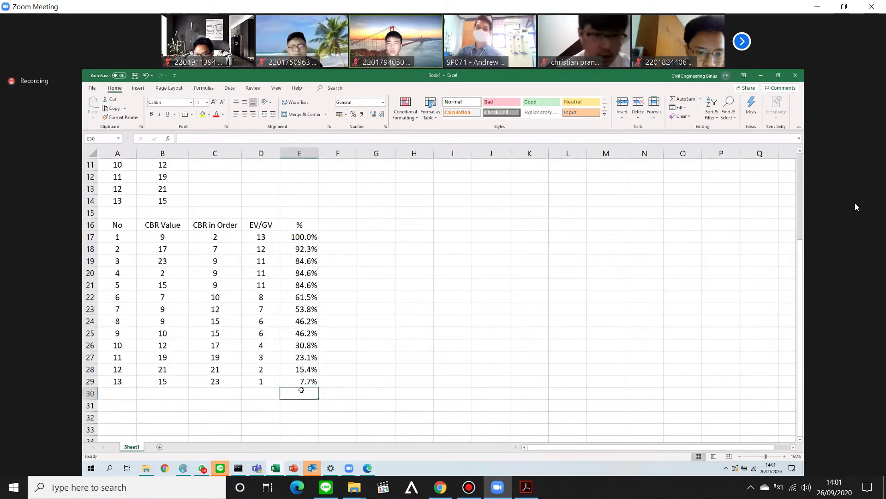
left_click(301, 237)
left_click_drag(305, 321, 292, 382)
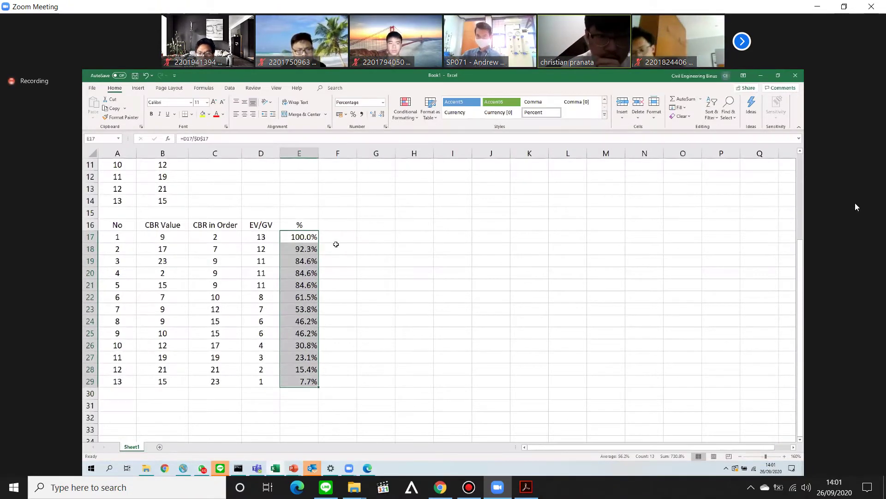
left_click(291, 397)
left_click(303, 238)
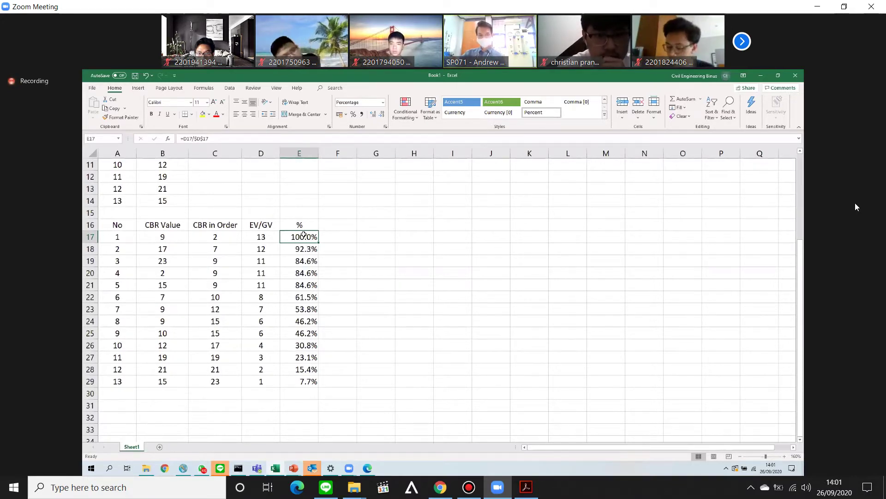
left_click(267, 237)
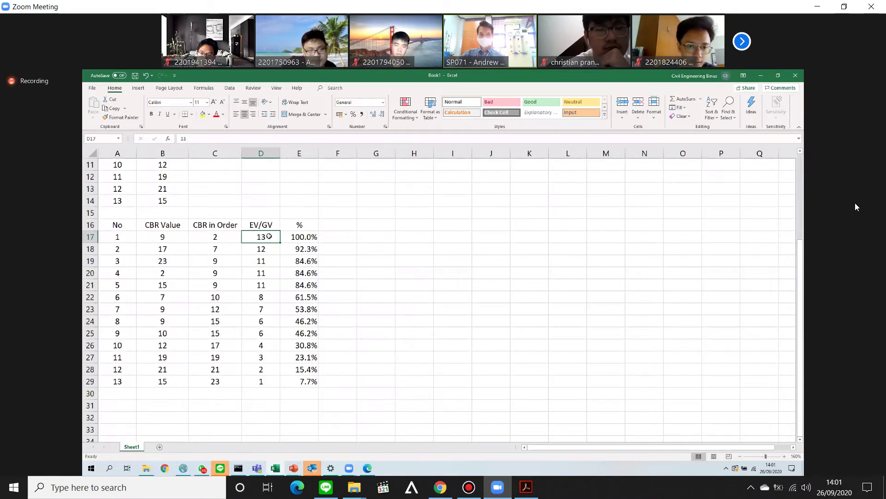
left_click_drag(269, 237, 261, 381)
left_click(272, 238)
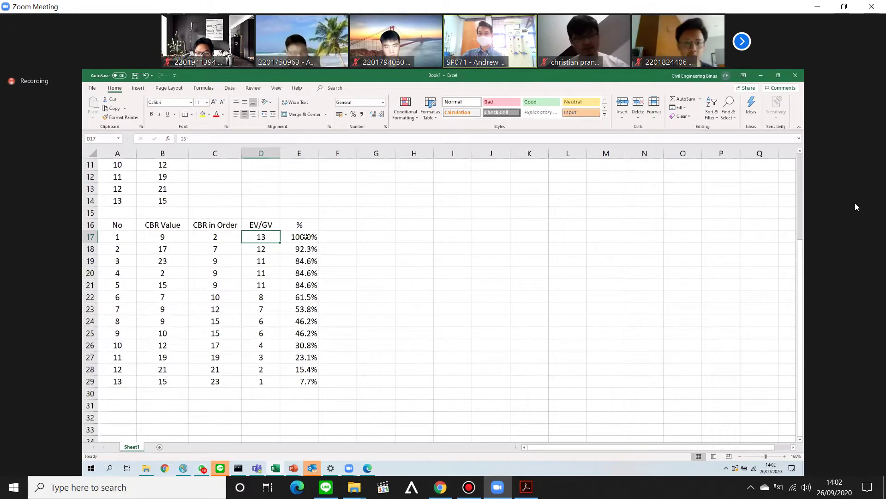
Enter the formula =D17/D17*100% in F17, beside the first percentage.
left_click(343, 236)
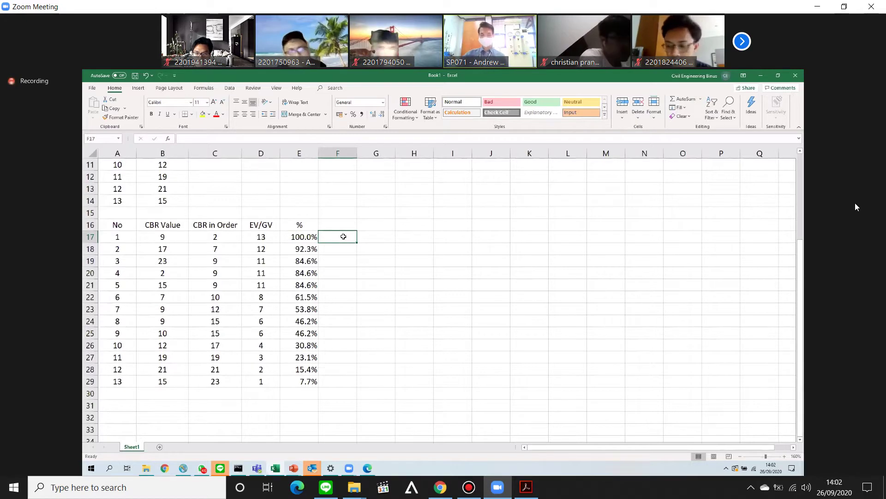
type("=")
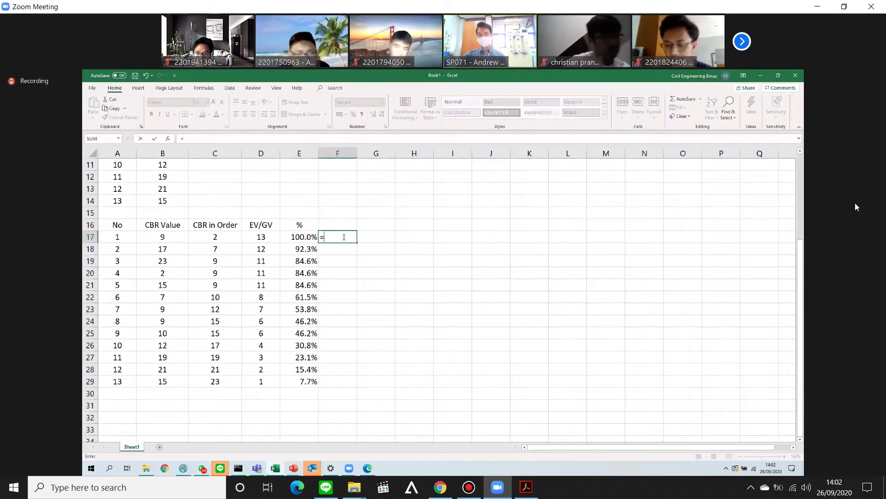
left_click(266, 238)
type("/")
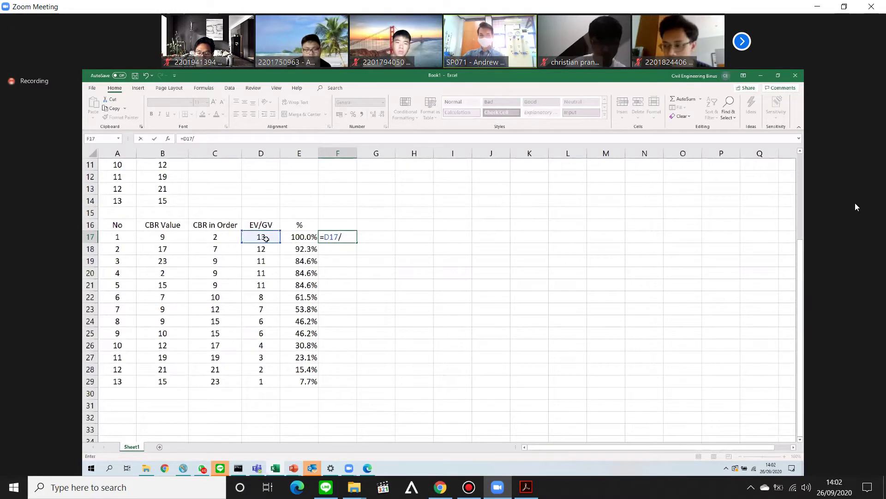
left_click(264, 238)
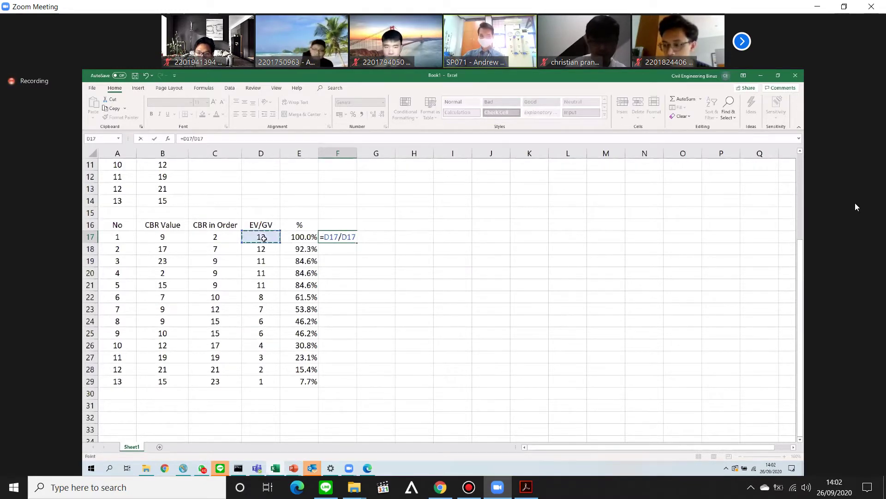
type("*")
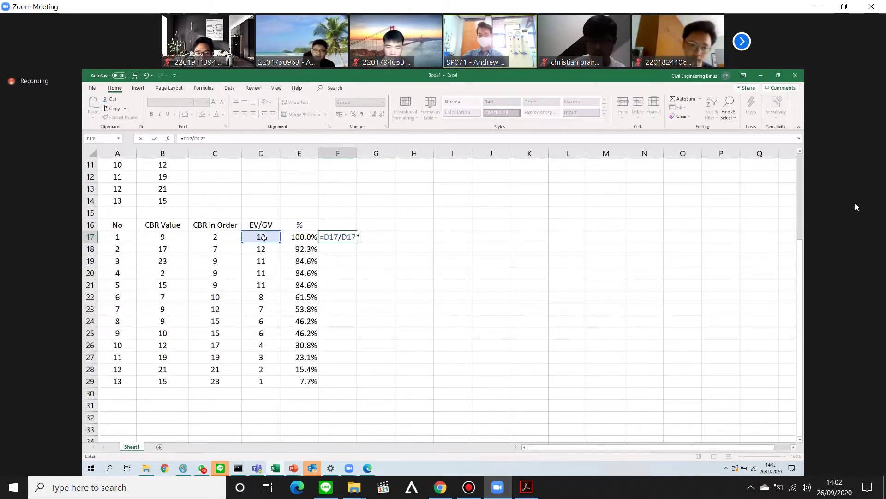
type("100")
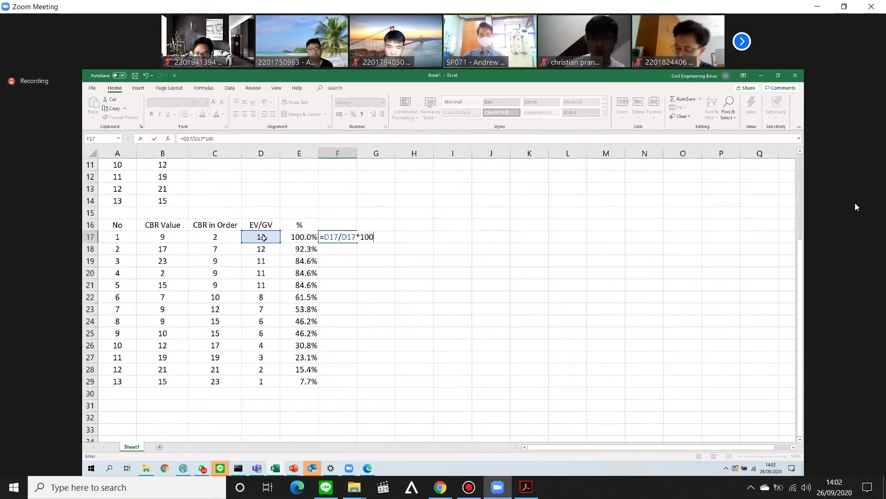
type("%")
left_click(343, 239)
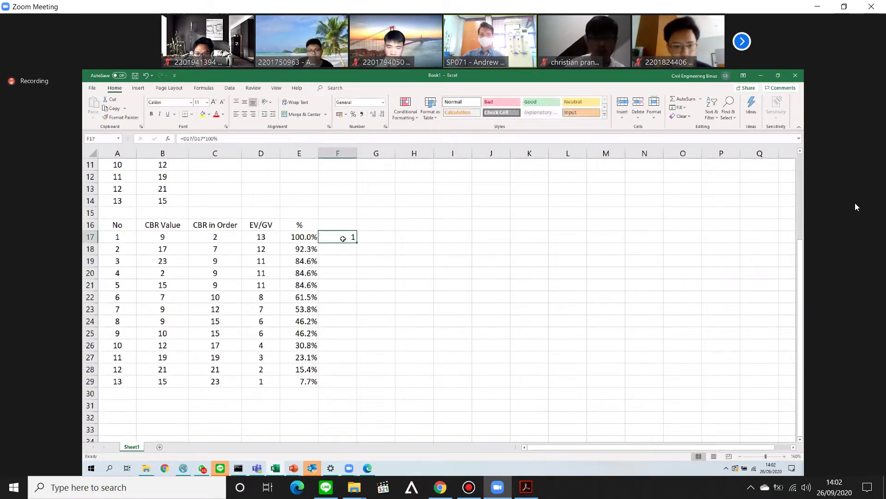
Enter the formula =D18/D17*100% in F18 to relate the second EV/GV value to the first.
left_click(341, 249)
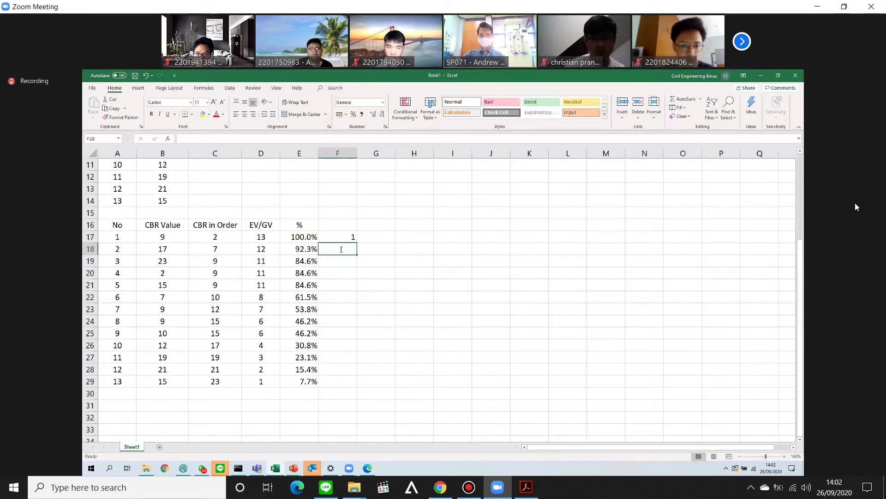
type("=")
left_click(271, 249)
type("/")
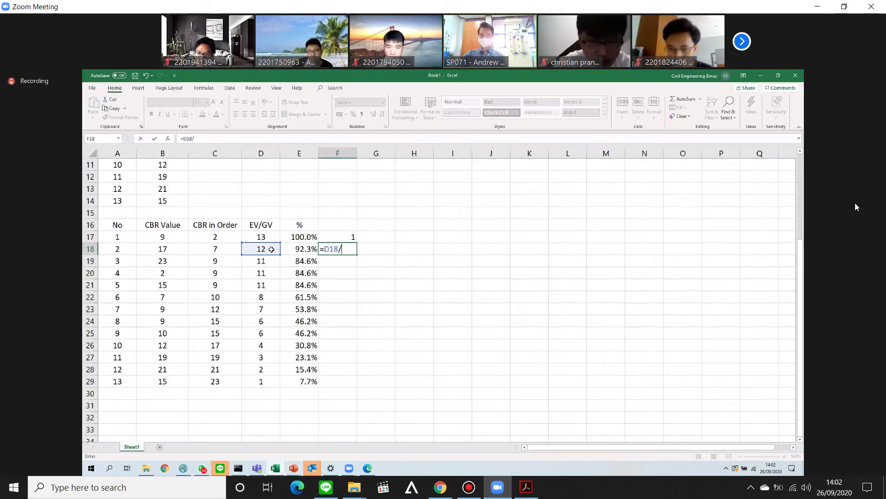
left_click(272, 240)
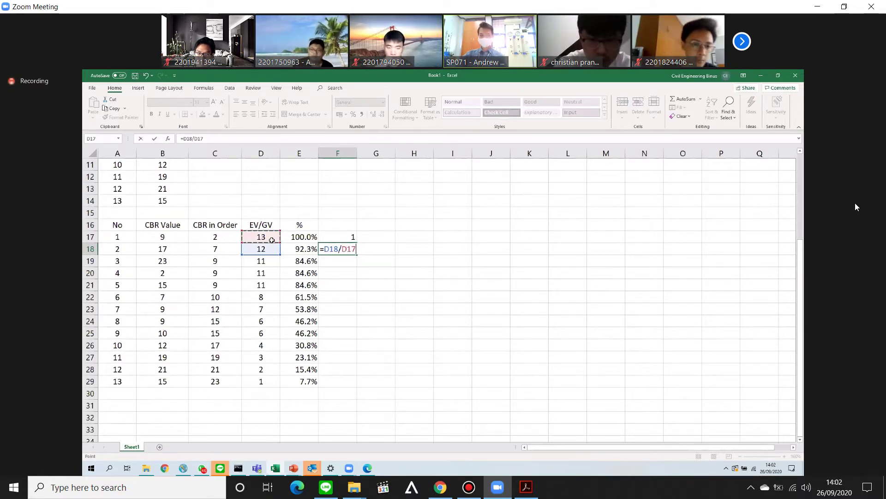
type("*100")
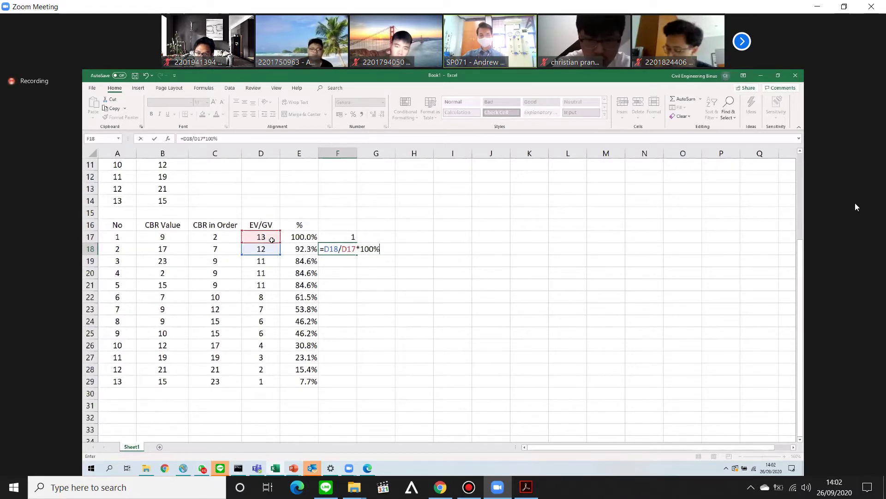
key("Return")
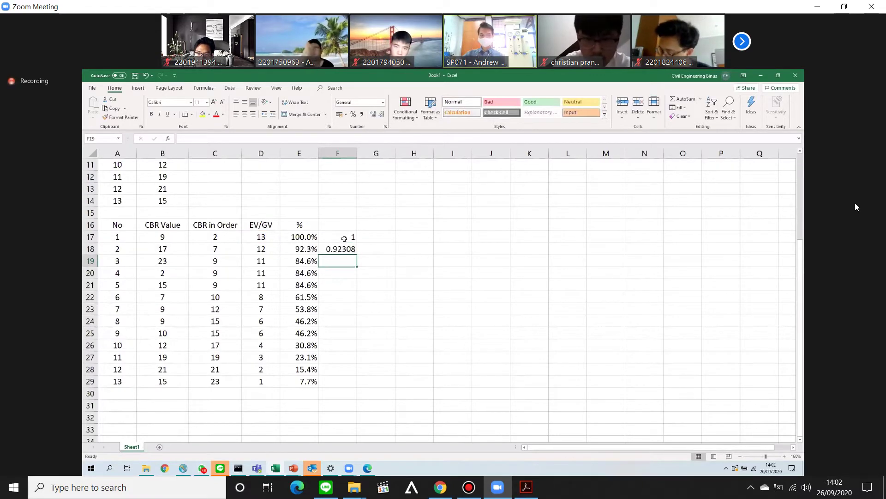
Format F17 and F18 as percentages, show F18 with one decimal place, and select both cells.
left_click(344, 238)
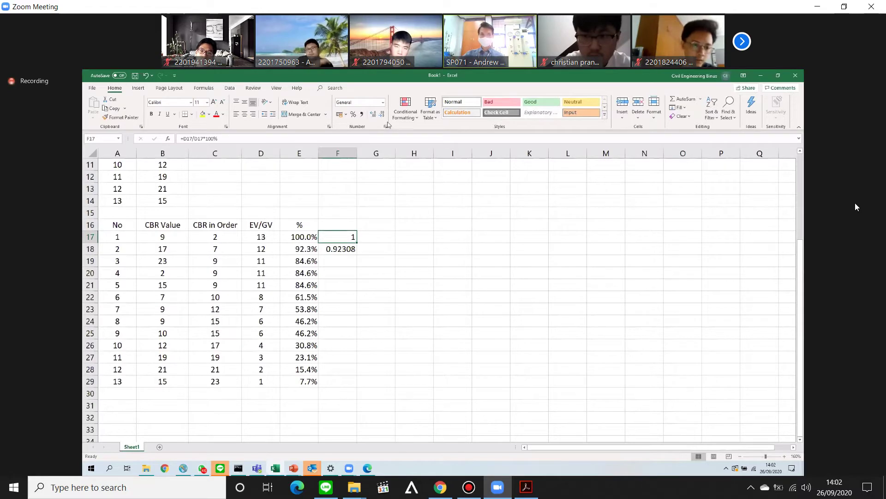
left_click(353, 114)
left_click(342, 249)
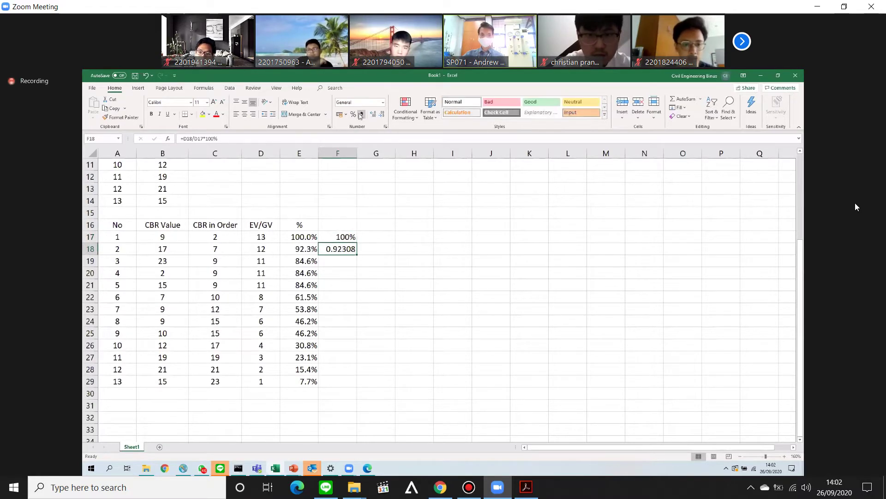
left_click(353, 114)
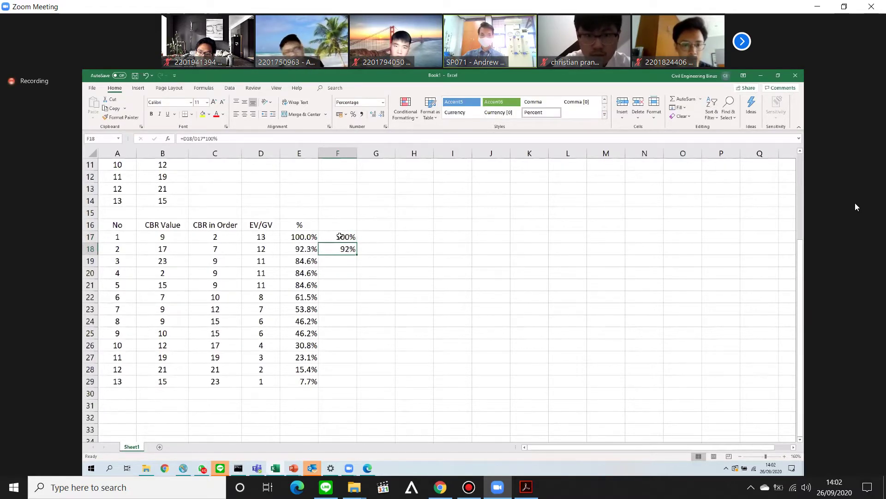
left_click(373, 115)
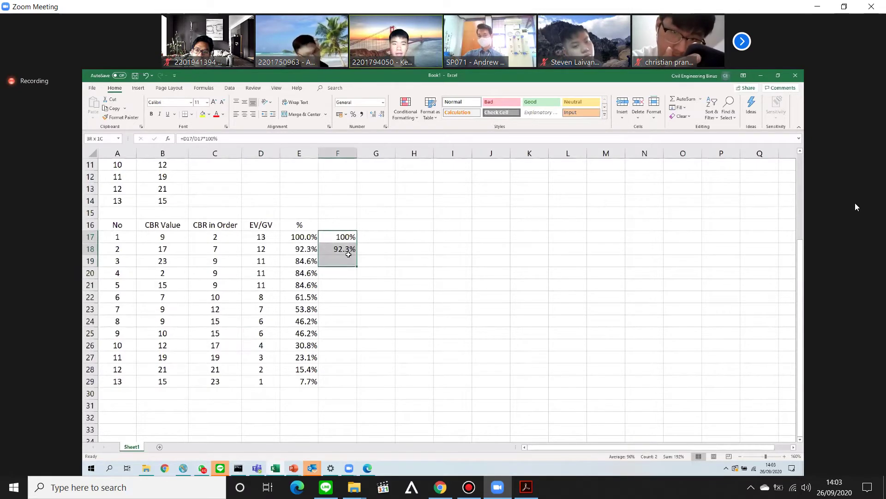
left_click_drag(349, 254, 348, 249)
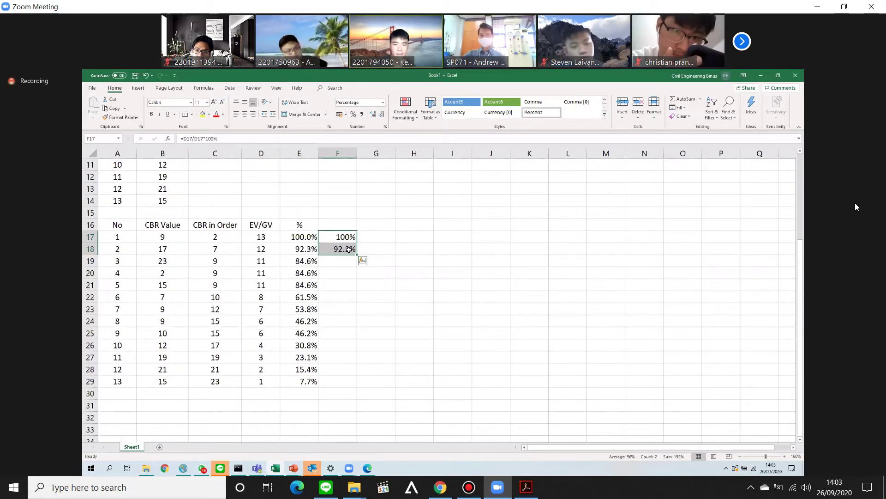
Clear the trial percentage formulas from F17:F18.
key("Delete")
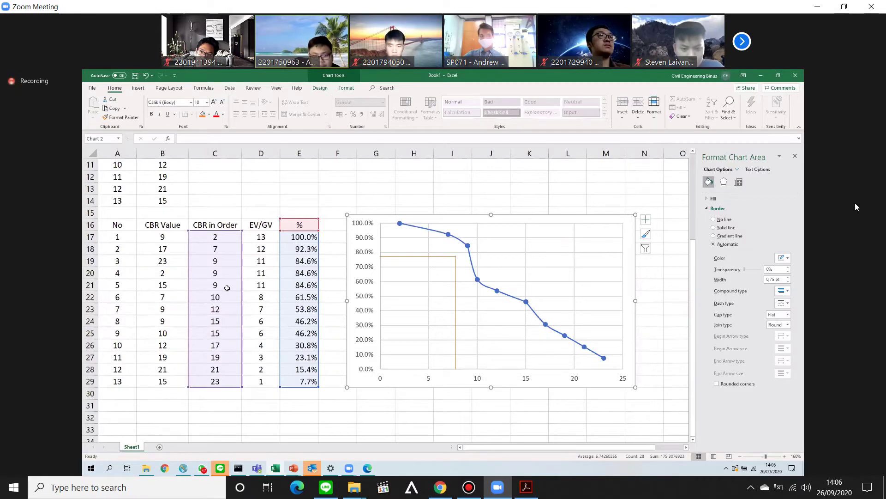
Examine the repeated ordered CBR values in C19:C21 and the EV/GV values beside them in D19:D21.
left_click(235, 263)
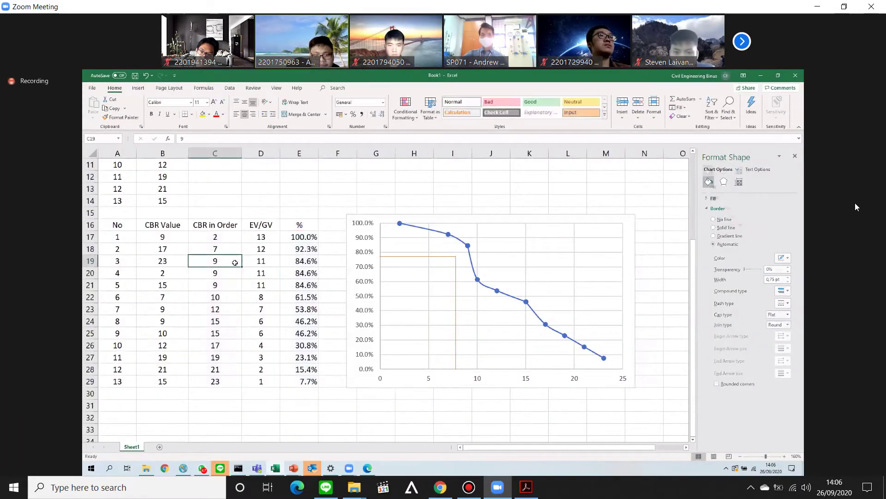
left_click_drag(231, 263, 268, 281)
left_click(261, 274)
left_click(269, 273)
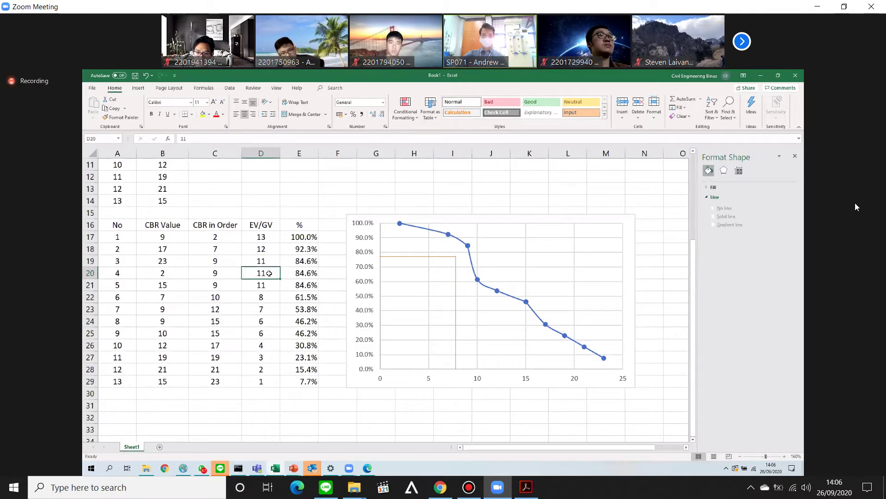
left_click(223, 261)
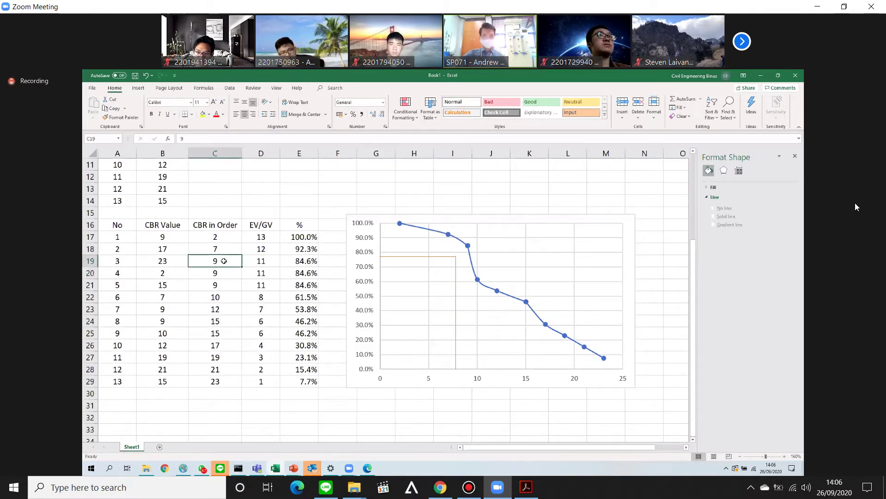
left_click_drag(224, 261, 225, 288)
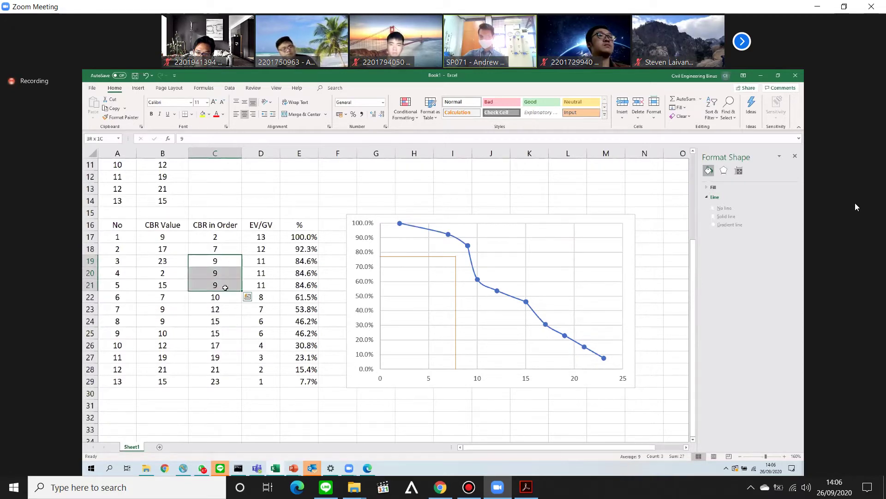
left_click(268, 261)
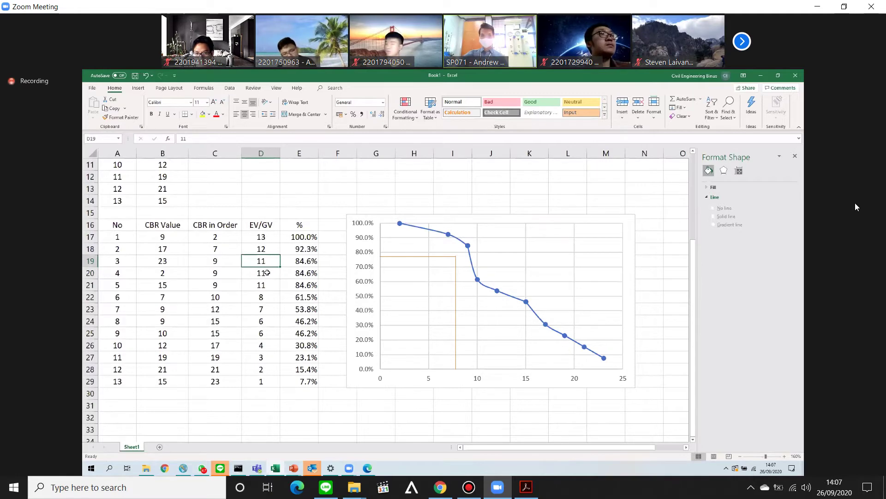
left_click(269, 271)
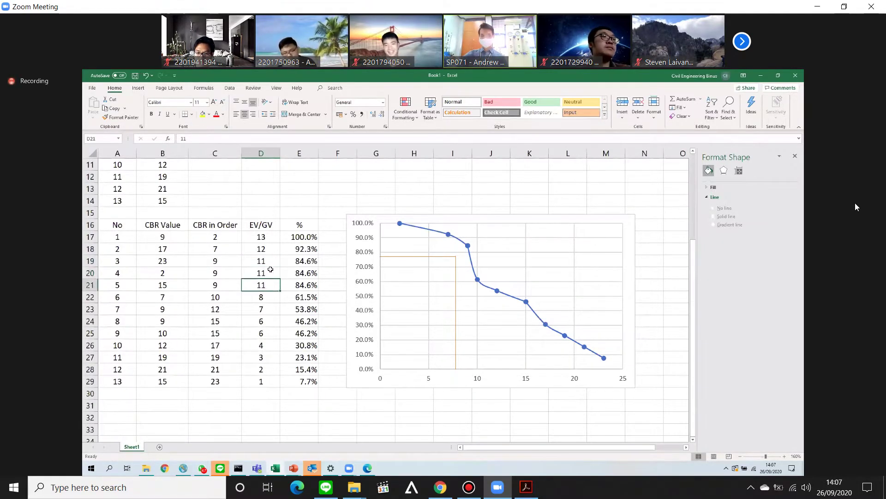
left_click(270, 262)
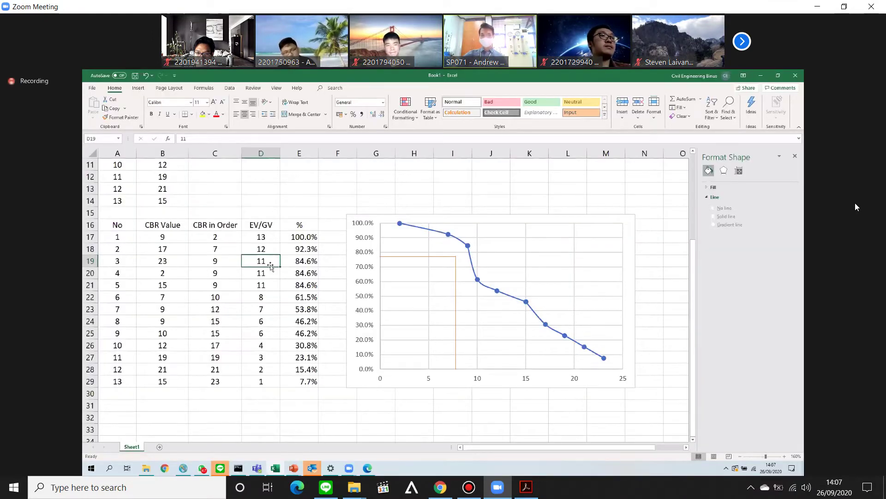
left_click_drag(271, 260, 272, 285)
mouse_move(272, 267)
left_mouse_down()
mouse_move(272, 287)
mouse_move(273, 260)
left_mouse_up()
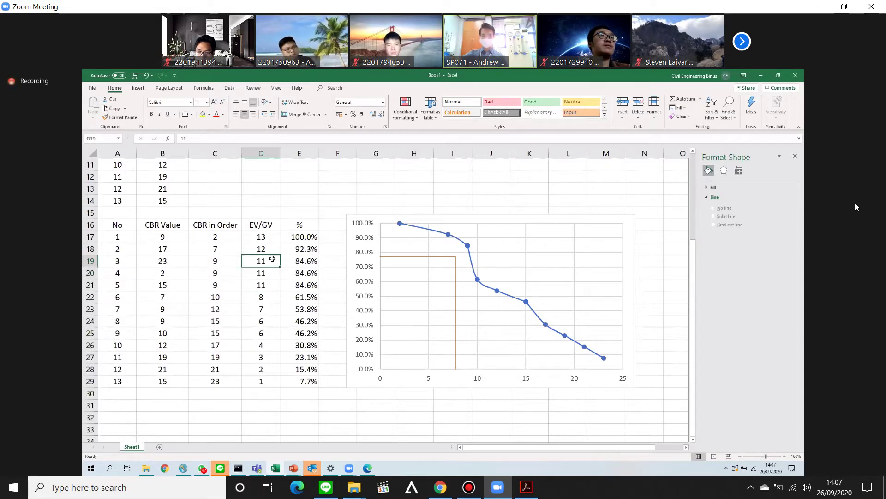
Compare the percentages in E18 and E19 and their ordered CBR values in C18 and C19, on either side of 90%.
left_click(304, 261)
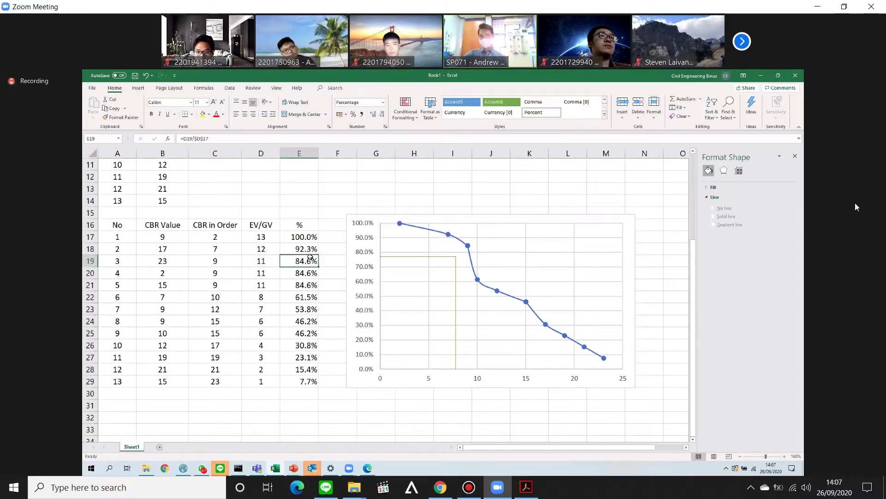
left_click(307, 250)
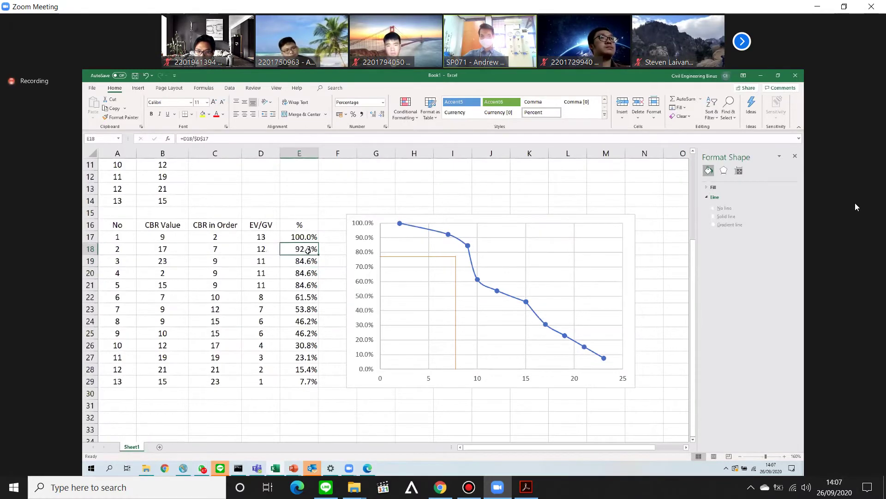
left_click(308, 261)
left_click(307, 250)
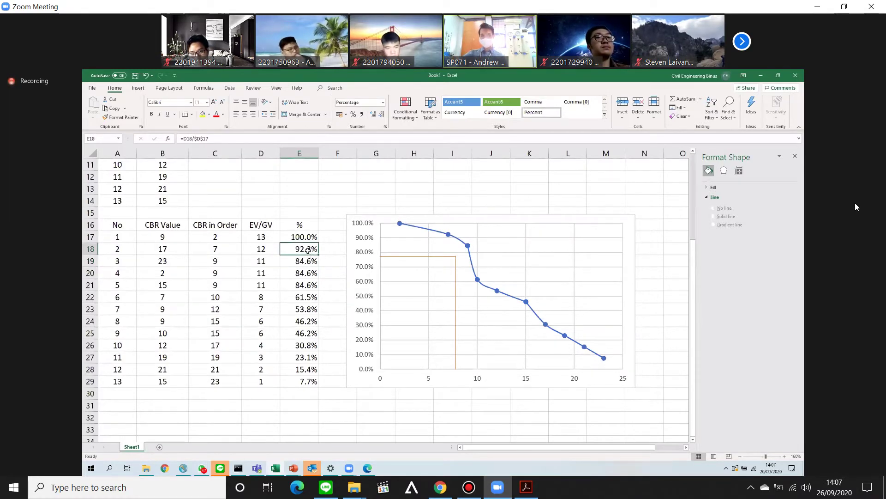
left_click(307, 261)
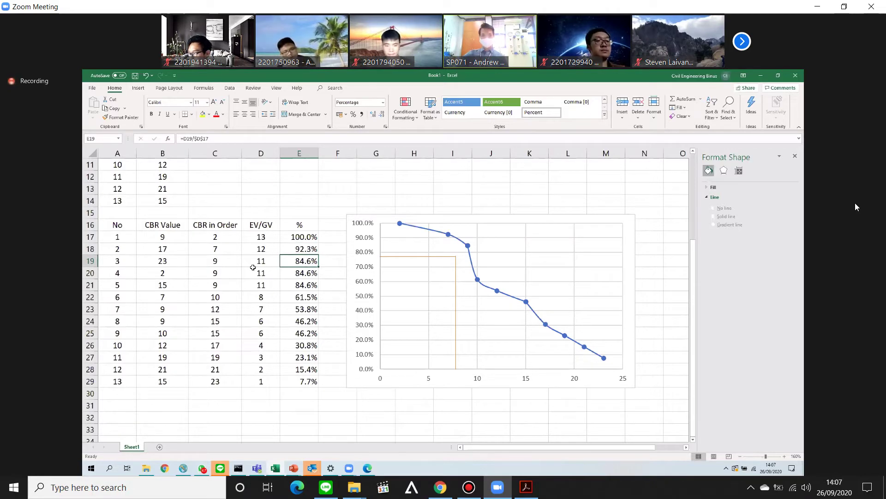
left_click(227, 257)
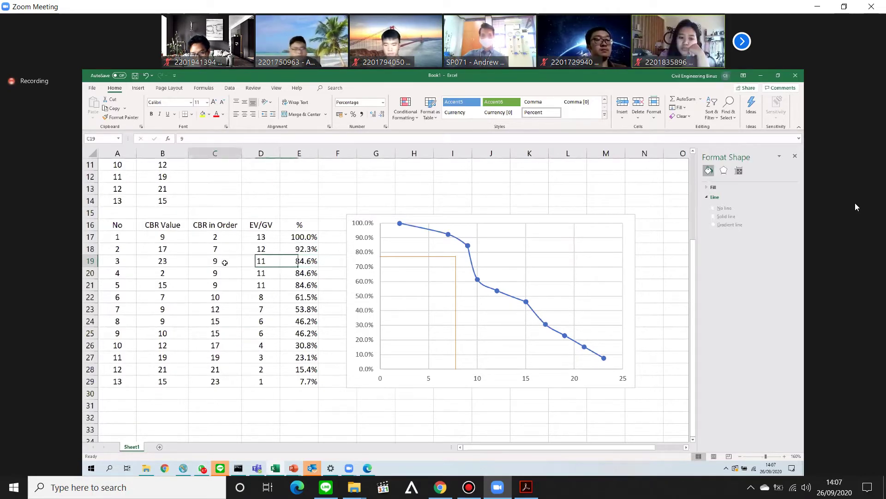
left_click(229, 248)
left_click(230, 258)
left_click(229, 248)
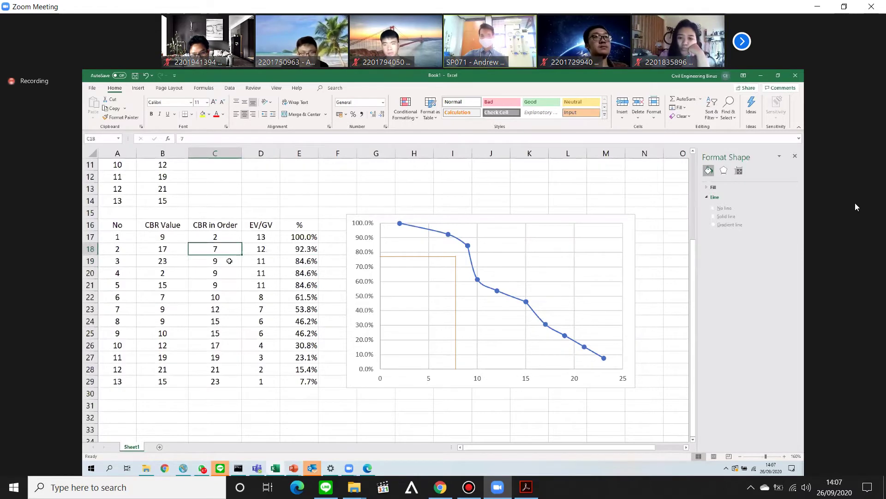
left_click(230, 259)
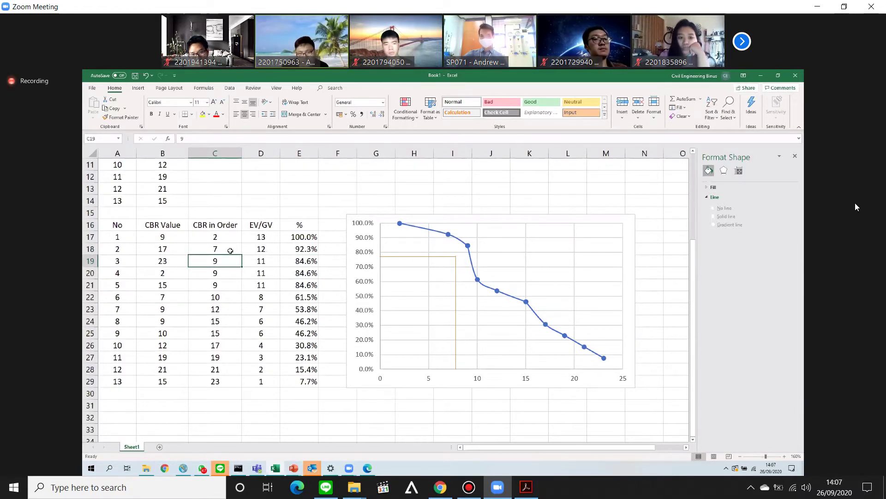
left_click(231, 250)
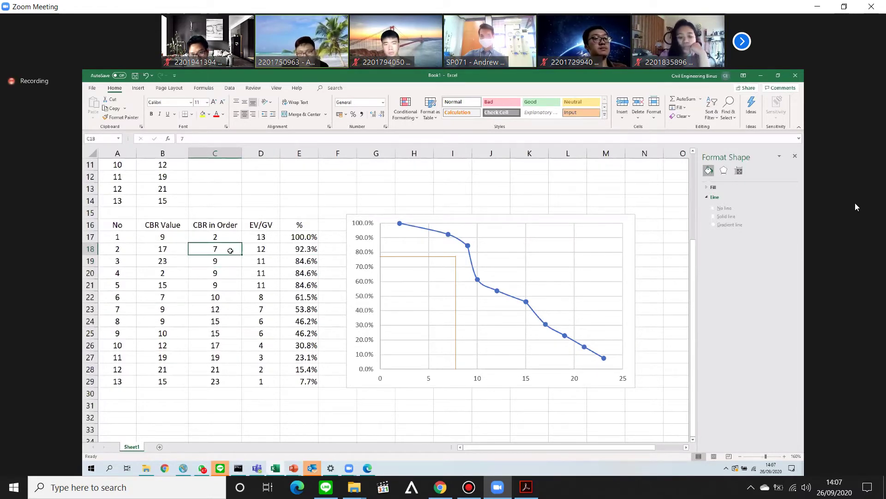
Align the chart's orange guide lines so they meet at 90.0% on the curve, and move the chart away from column F.
left_click_drag(411, 256, 410, 236)
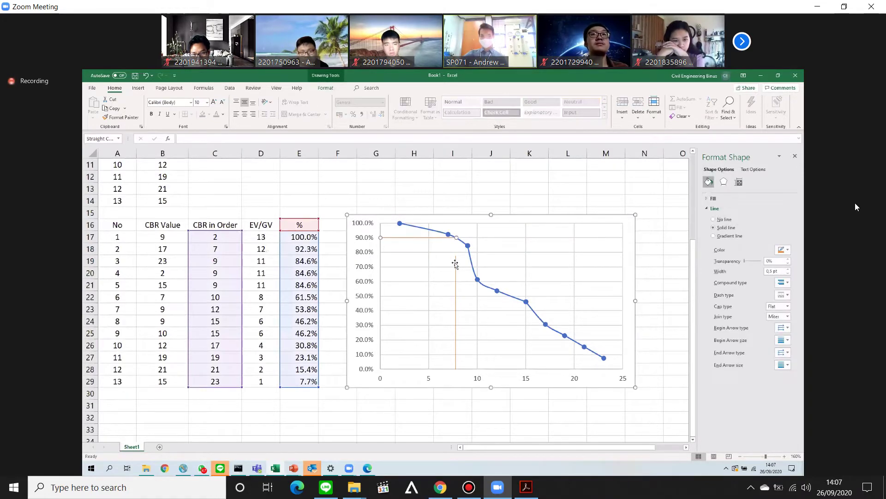
left_click_drag(456, 245, 456, 237)
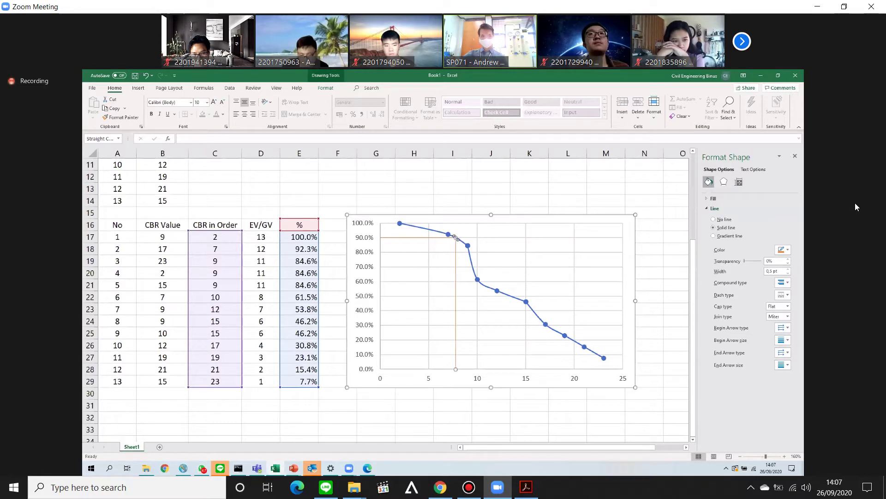
key("Escape")
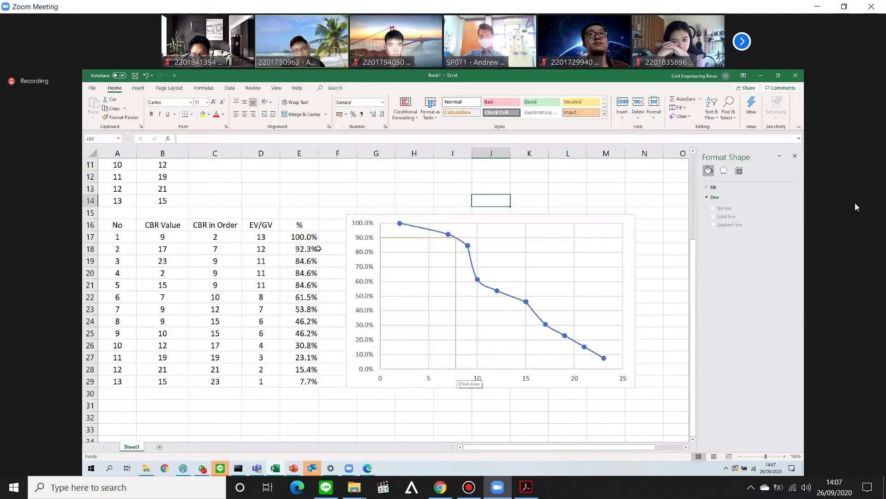
left_click_drag(372, 212, 442, 214)
Try a FORECAST formula in F18 using E18 as x, C18 as the known y and E19 as the known x.
left_click(338, 248)
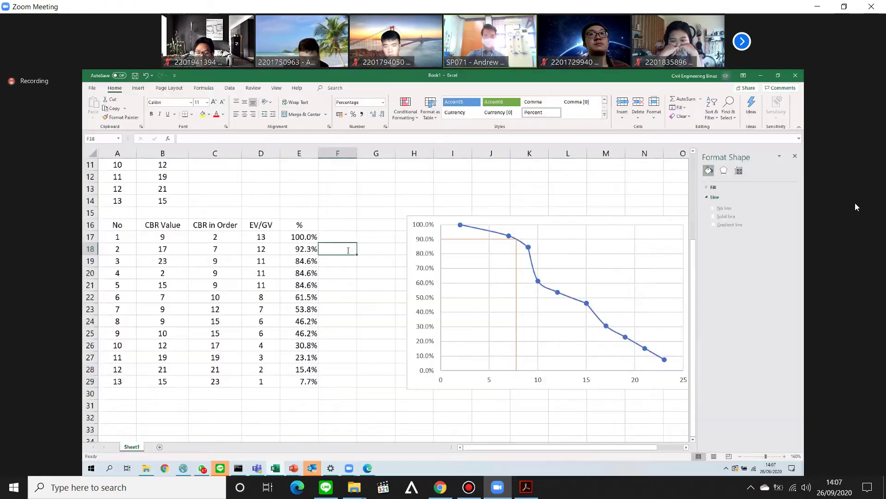
type("=")
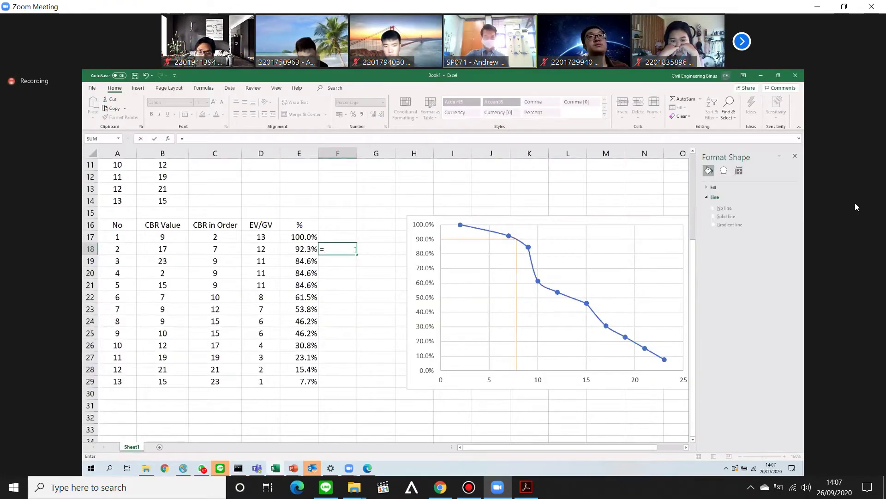
type("fo")
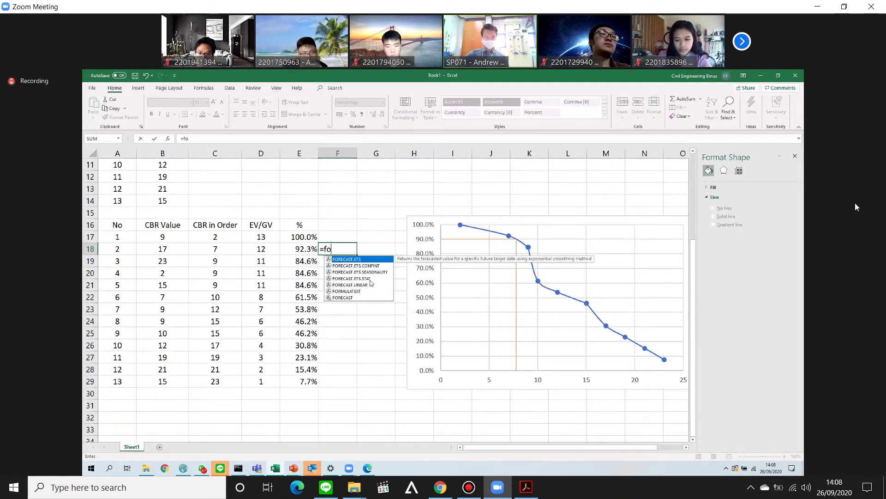
double_click(354, 298)
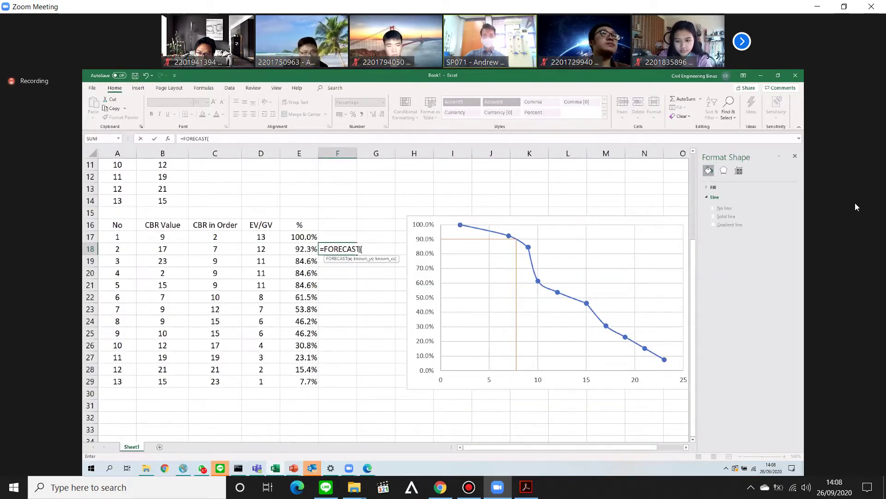
left_click(299, 249)
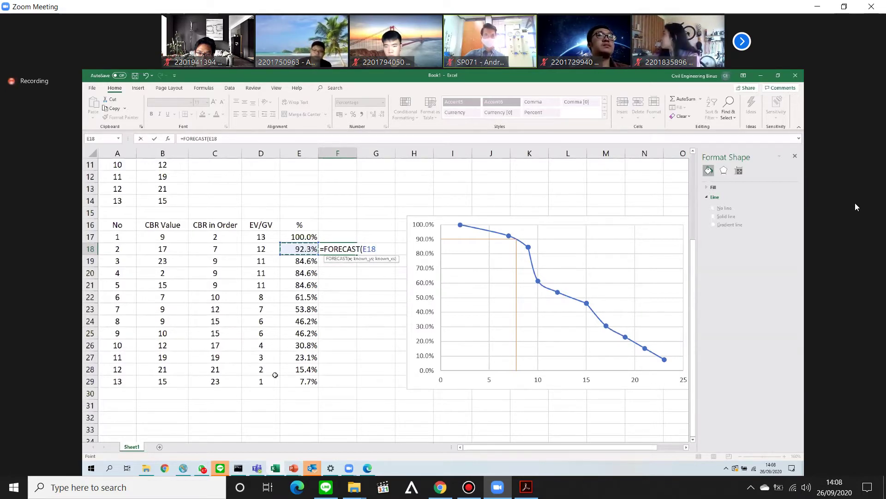
left_click(306, 258)
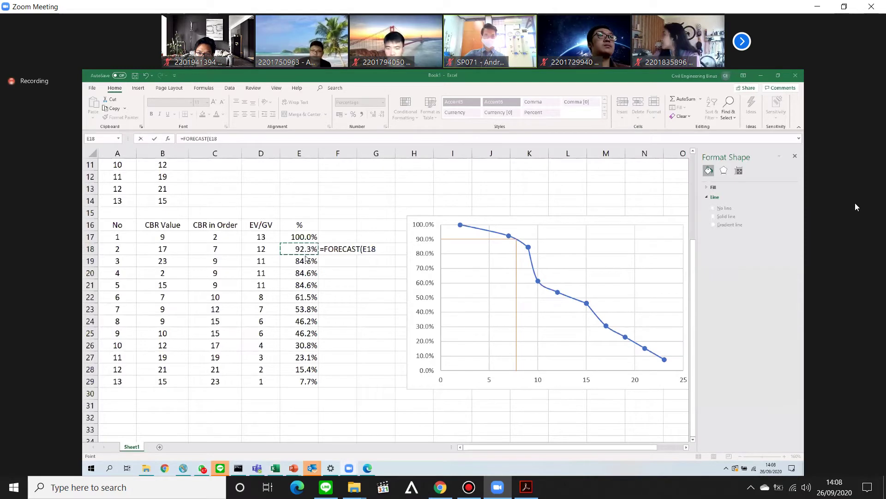
left_click(300, 237)
left_click(300, 249)
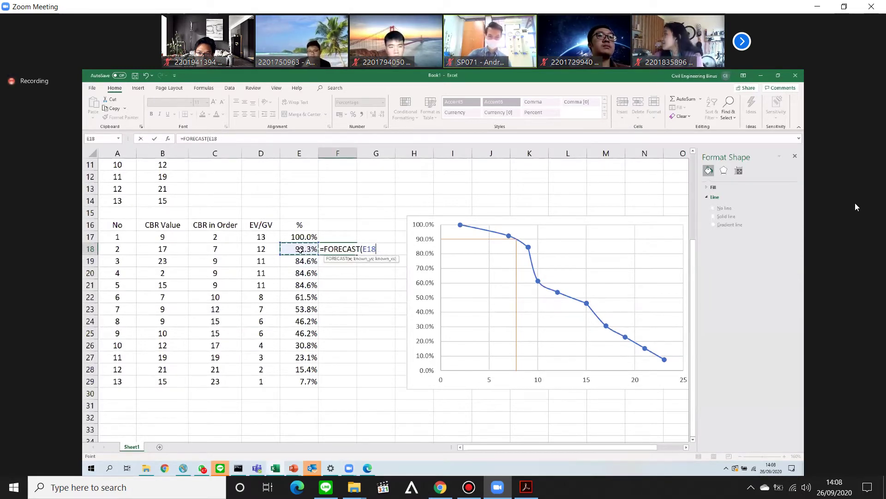
type(";")
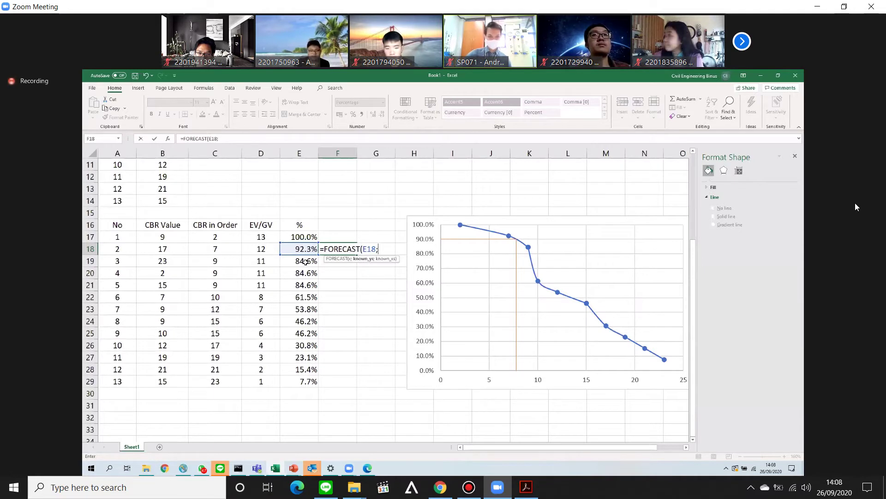
left_click(217, 249)
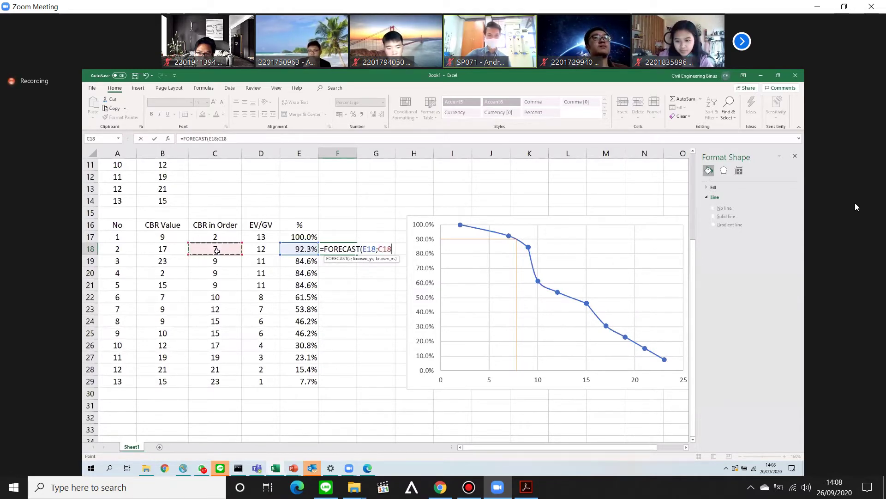
type(";")
left_click(304, 262)
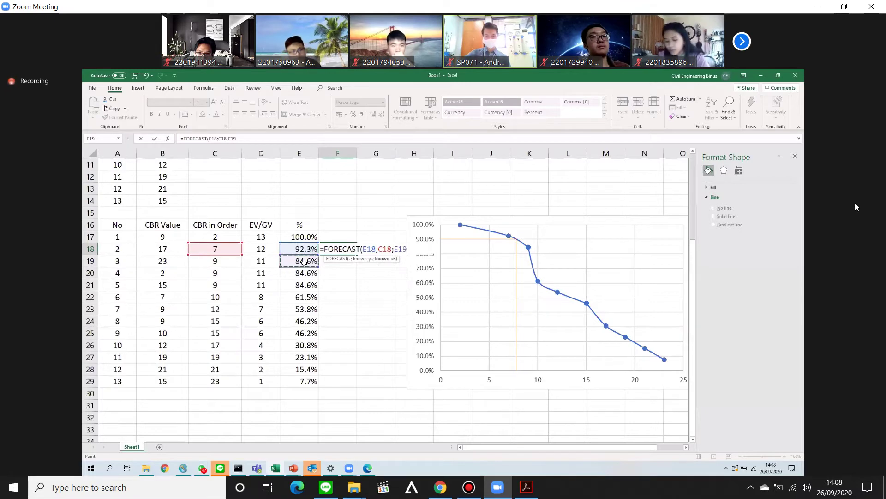
key("Return")
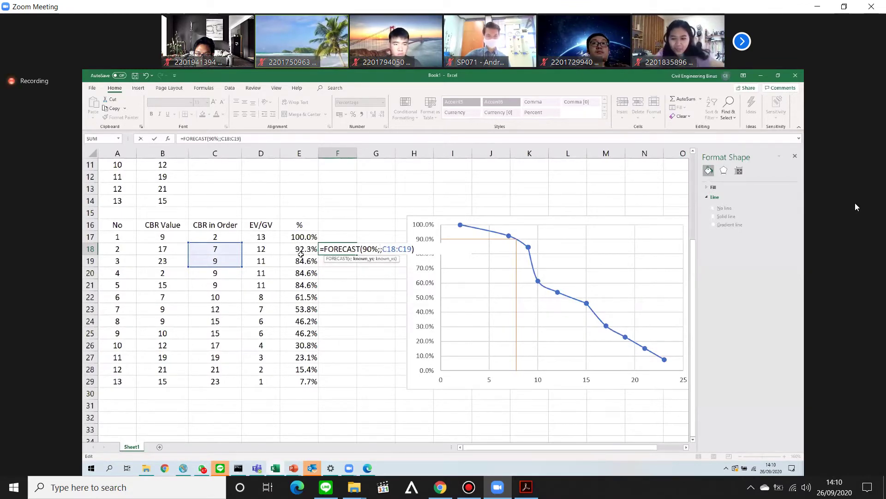
Complete the F18 formula as =FORECAST(90%;E18:E19;C18:C19), with the percentages as known y's.
left_click_drag(299, 248, 297, 264)
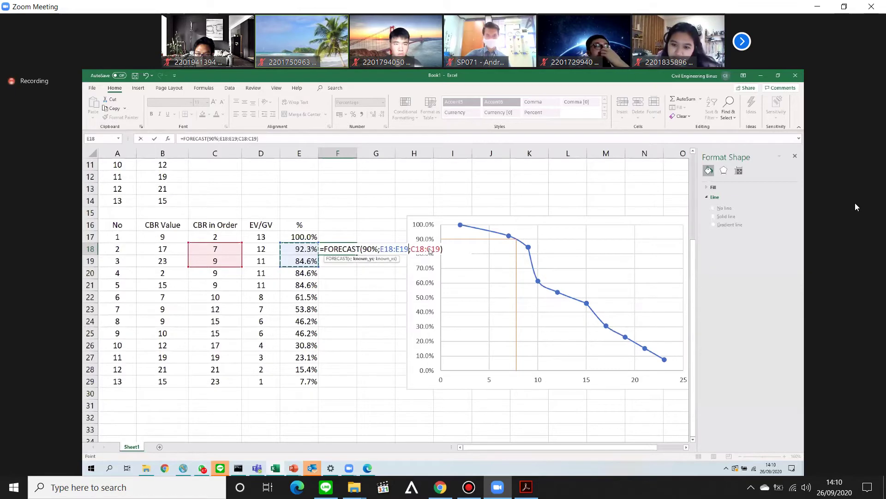
key("Return")
Swap the last two arguments of the F18 FORECAST formula, using C18:C19 as known y's and E18:E19 as known x's.
double_click(343, 249)
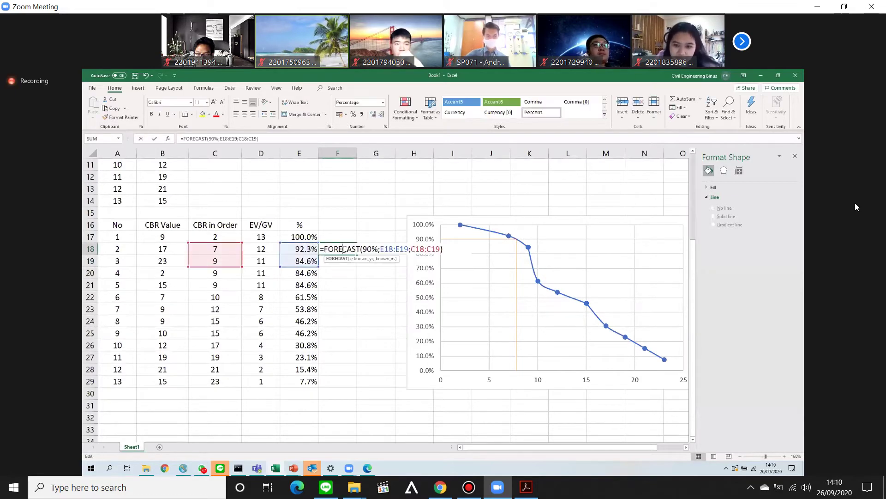
left_click(409, 250)
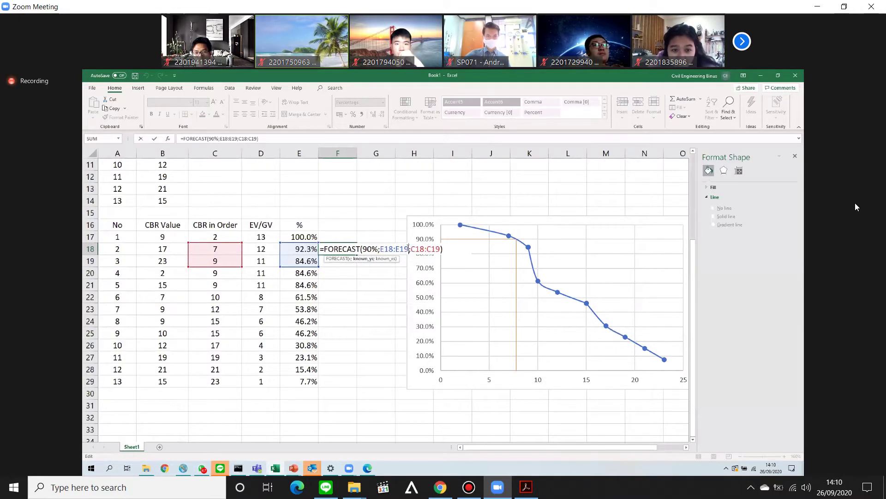
left_click_drag(409, 249, 380, 250)
left_click_drag(225, 249, 217, 261)
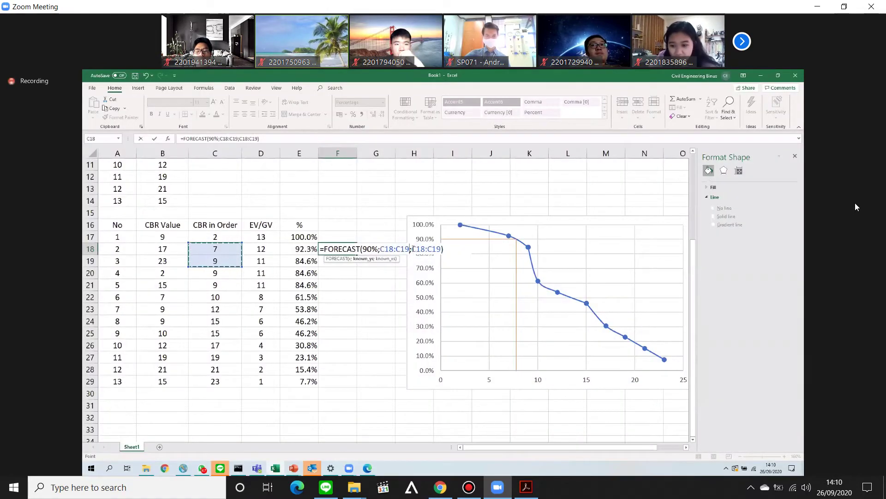
left_click(413, 249)
left_click_drag(413, 249, 434, 249)
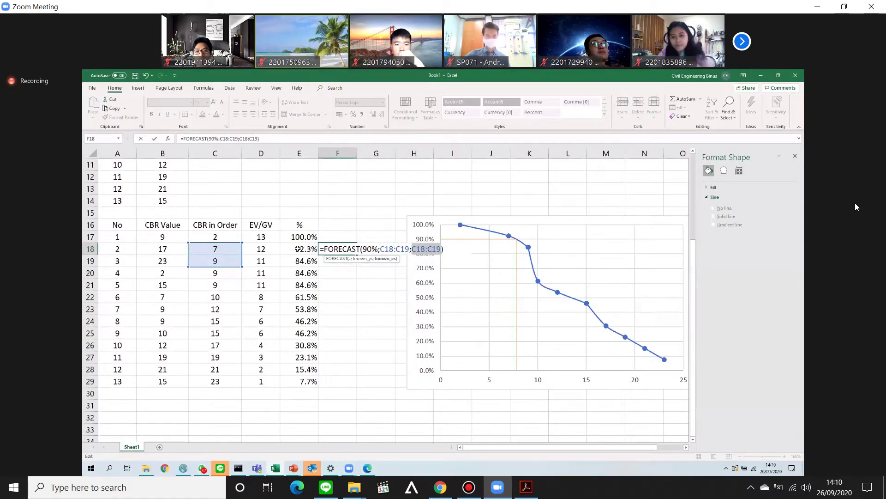
left_click_drag(297, 249, 298, 261)
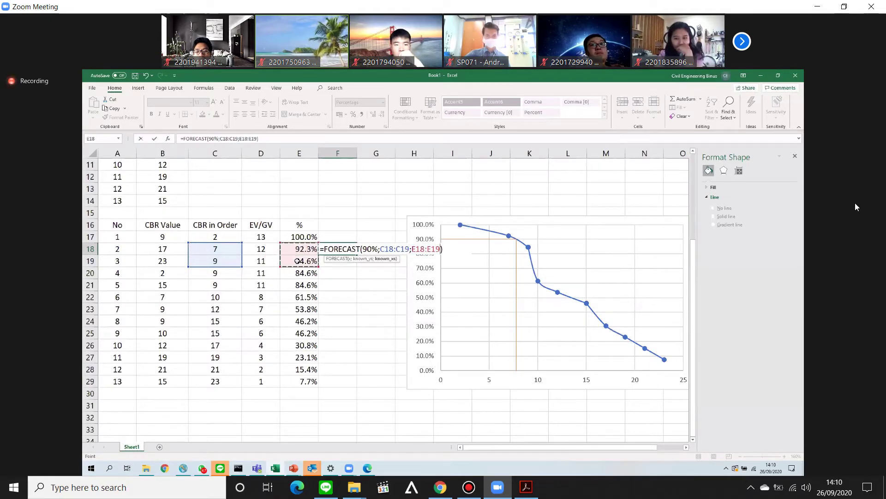
Replace the x argument in the F18 formula with 0.9 and enter =FORECAST(0.9;C18:C19;E18:E19).
left_click(379, 249)
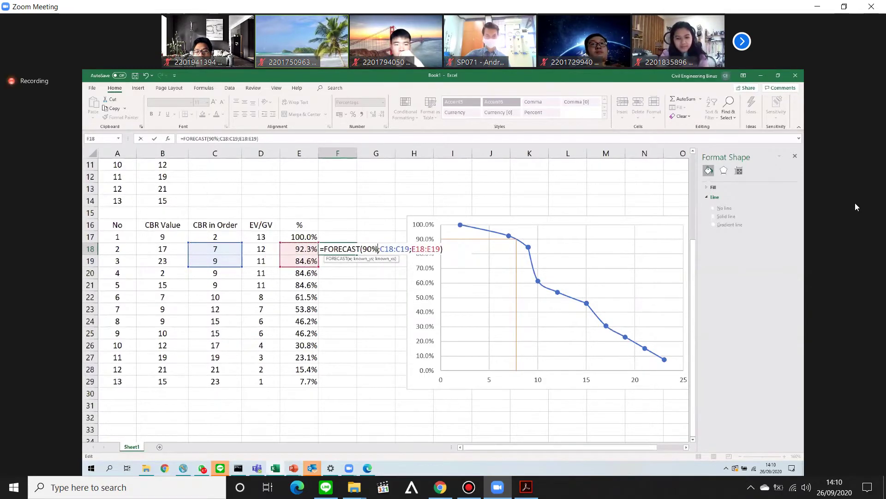
type("9")
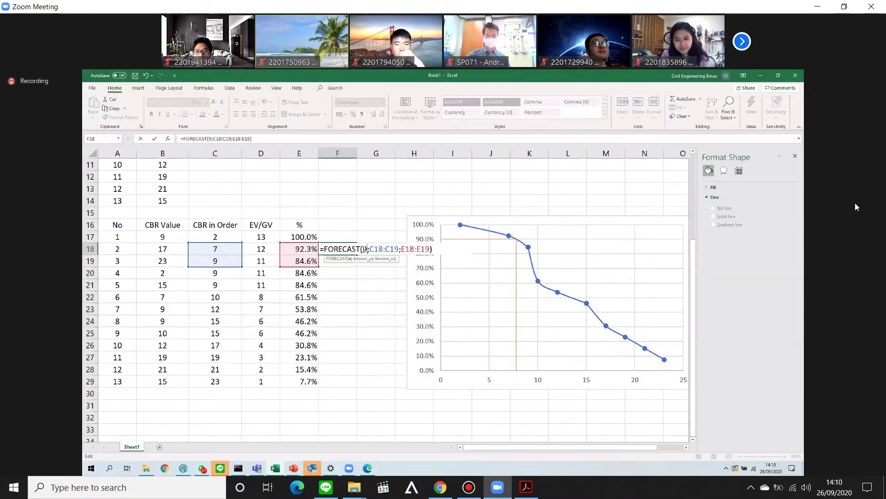
key("BackSpace")
type("0.0")
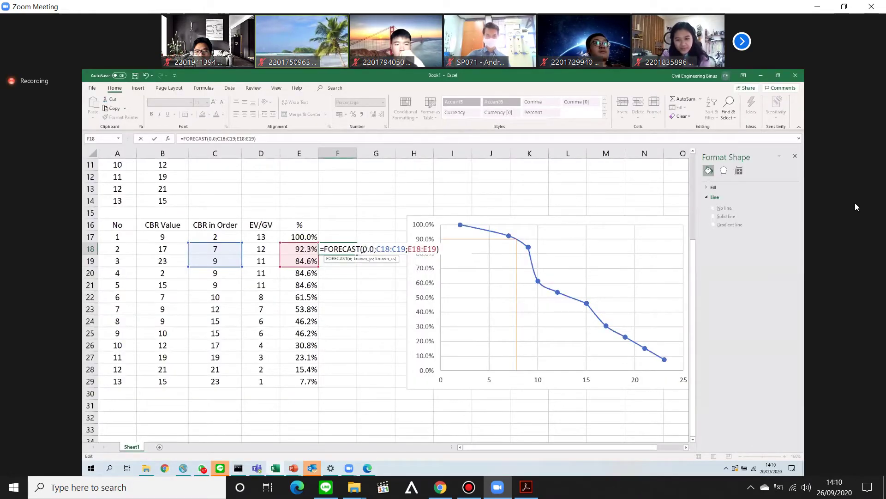
type("9")
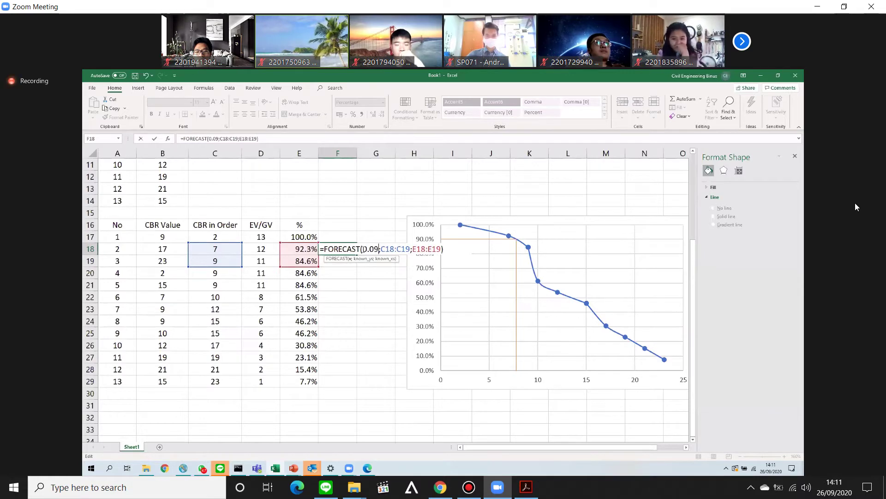
key("BackSpace")
key("BackSpace")
type("9")
key("Return")
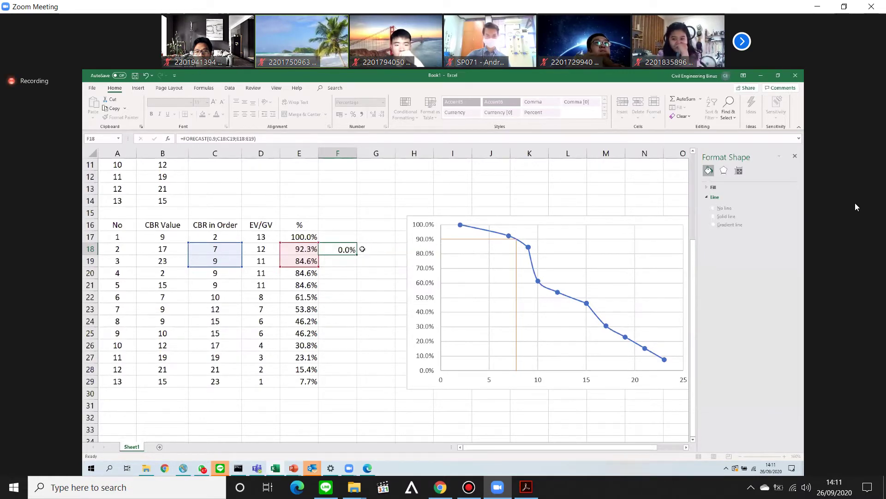
Set the number format of F18 to General.
left_click(347, 249)
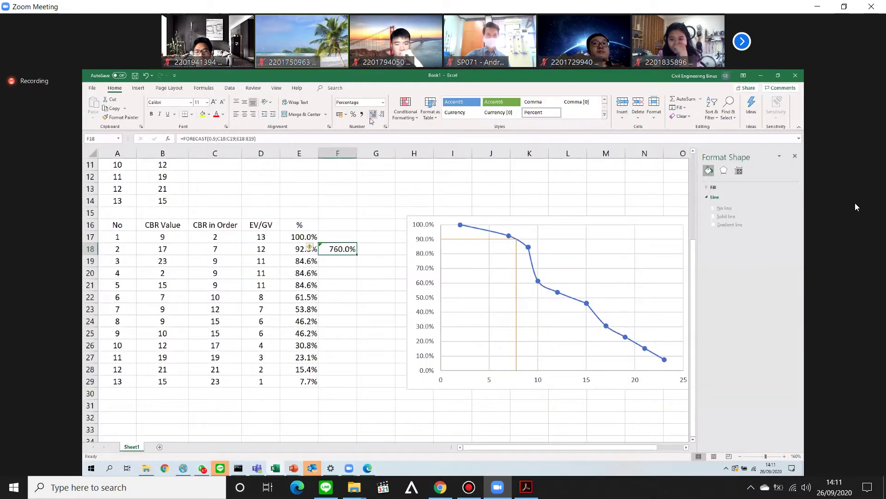
left_click(383, 102)
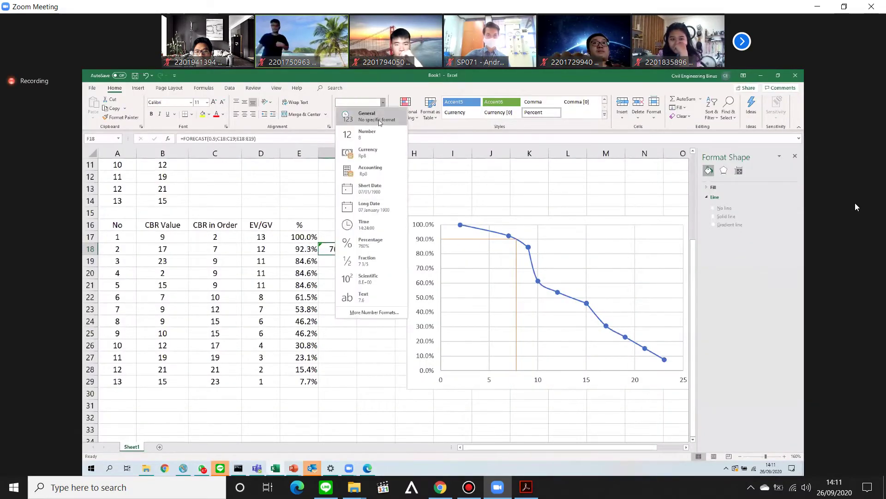
left_click(377, 116)
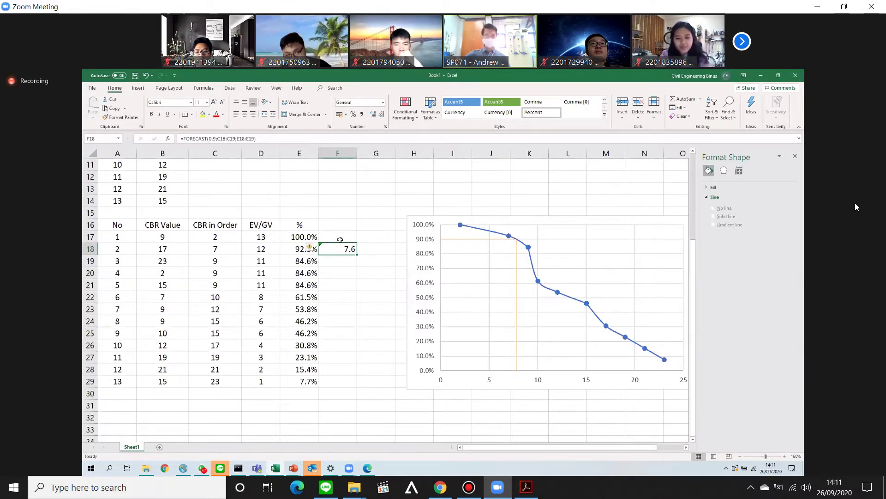
Enter the label CBR in F17 and centre the contents of F17 and F18.
left_click(338, 240)
type("CB")
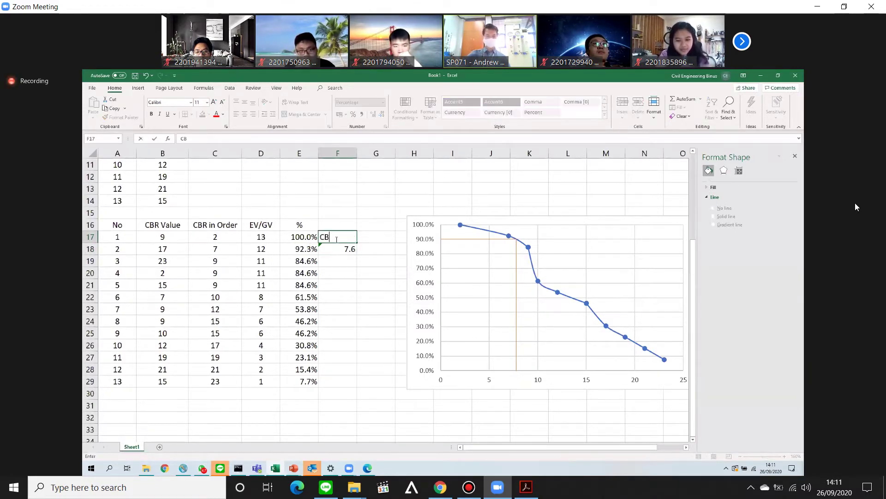
type("R")
key("ctrl+Return")
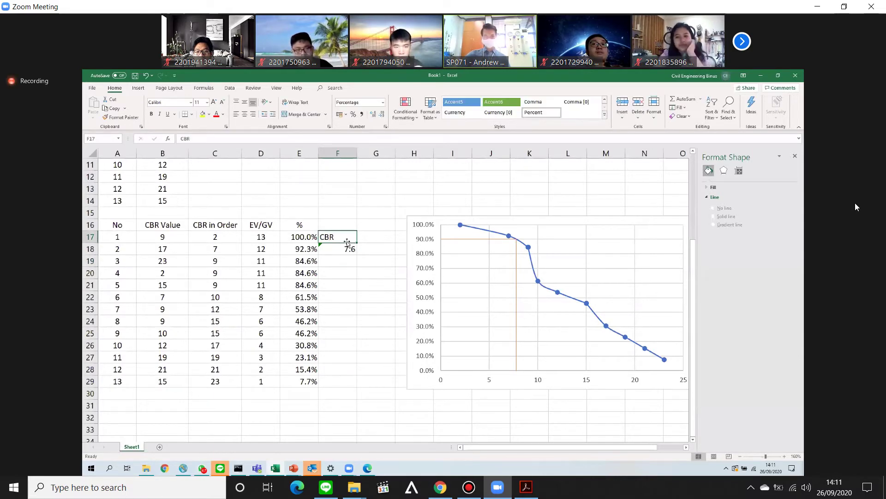
left_click(344, 252)
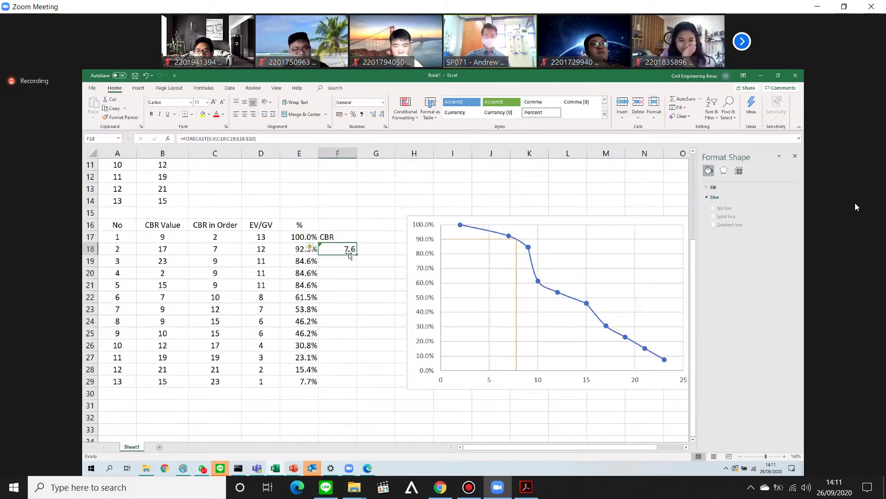
left_click(245, 115)
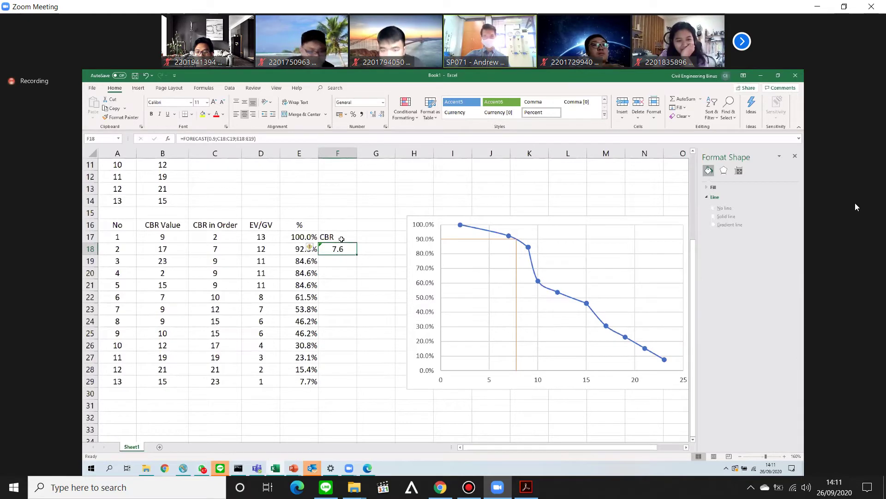
key("Up")
left_click(244, 115)
key("Down")
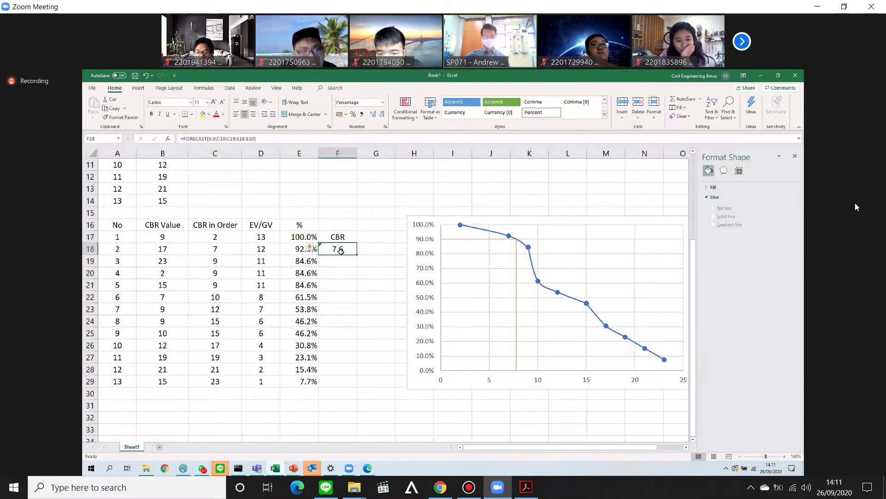
Fill the CBR result cell F18 with light green.
left_click(224, 115)
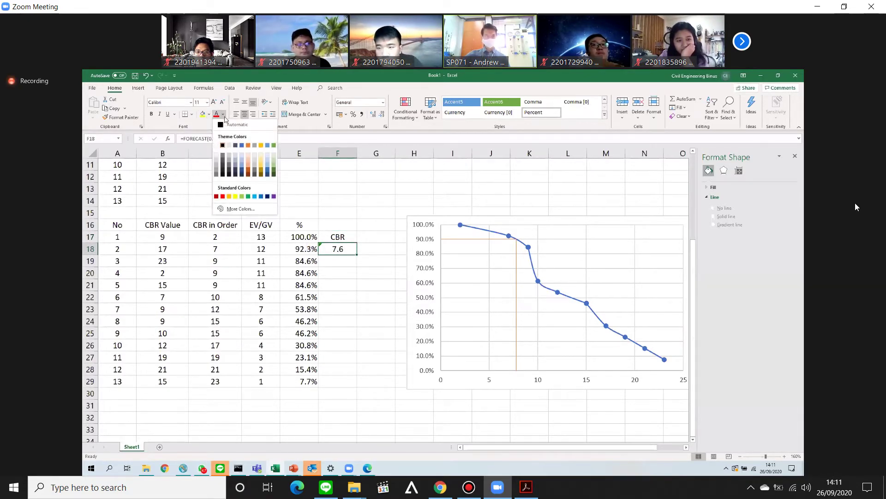
left_click(223, 115)
left_click(210, 114)
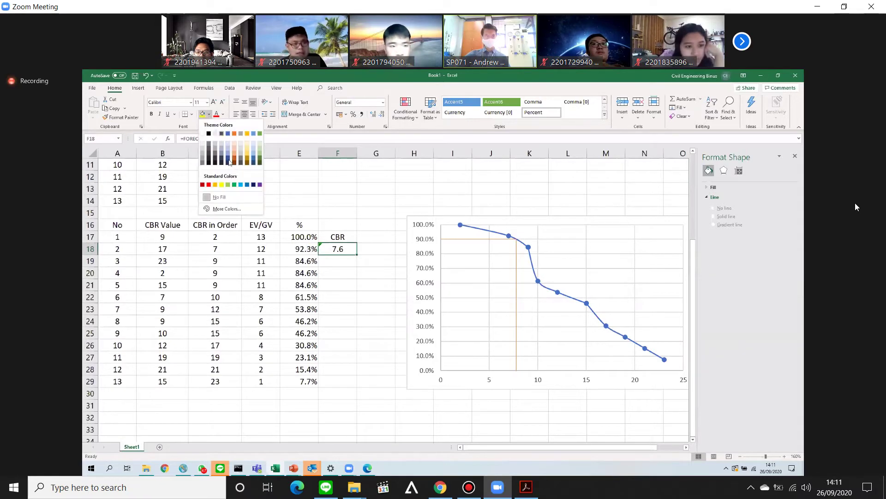
left_click(228, 185)
left_click(360, 282)
left_click(339, 257)
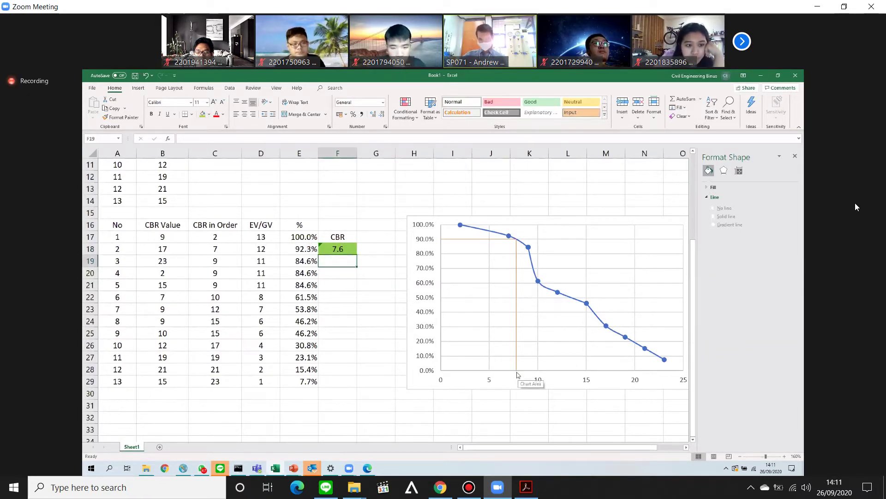
Open the bounds and units settings of the chart's horizontal axis.
left_click(539, 381)
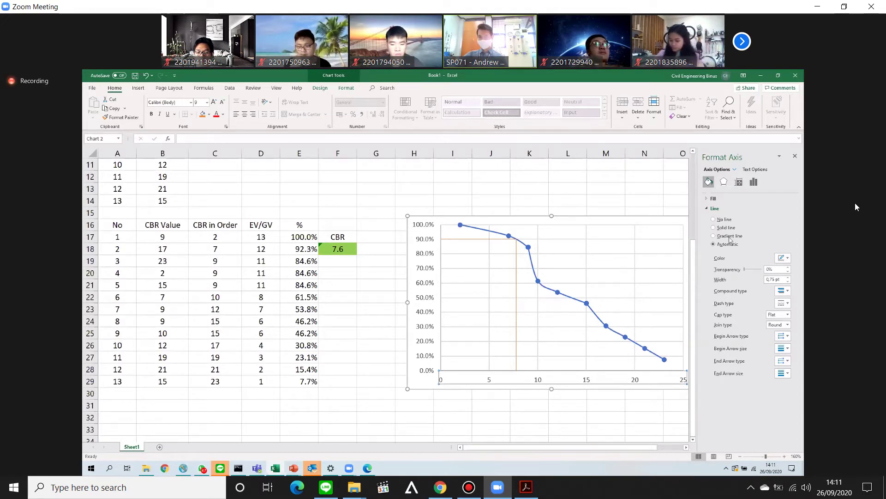
right_click(591, 377)
left_click(615, 374)
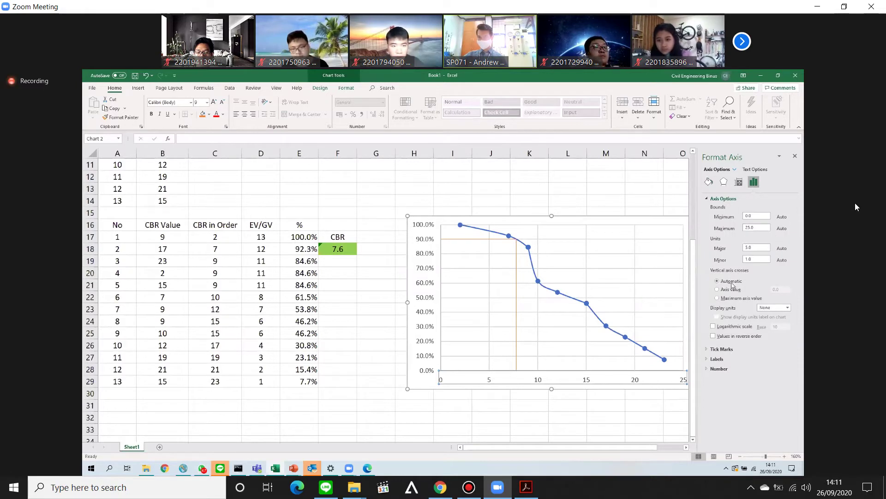
Try a minor unit of 0.1 for the chart's horizontal axis and reset it to automatic.
left_click(743, 260)
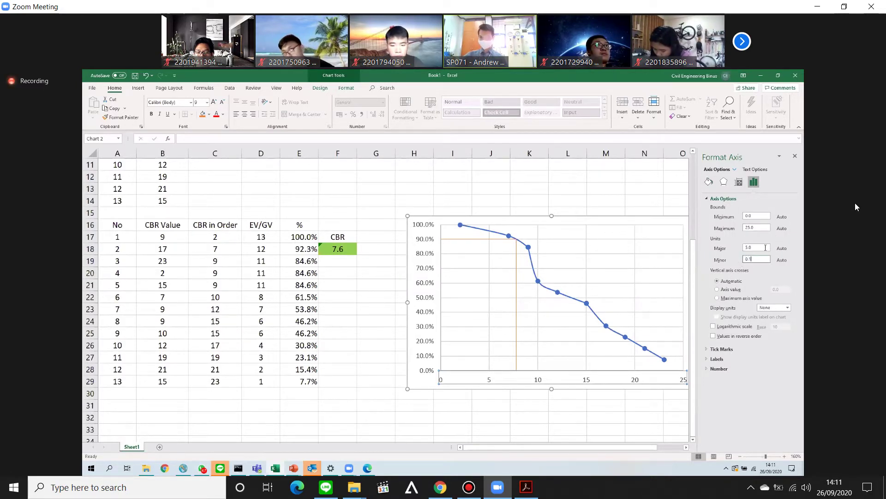
left_click(759, 247)
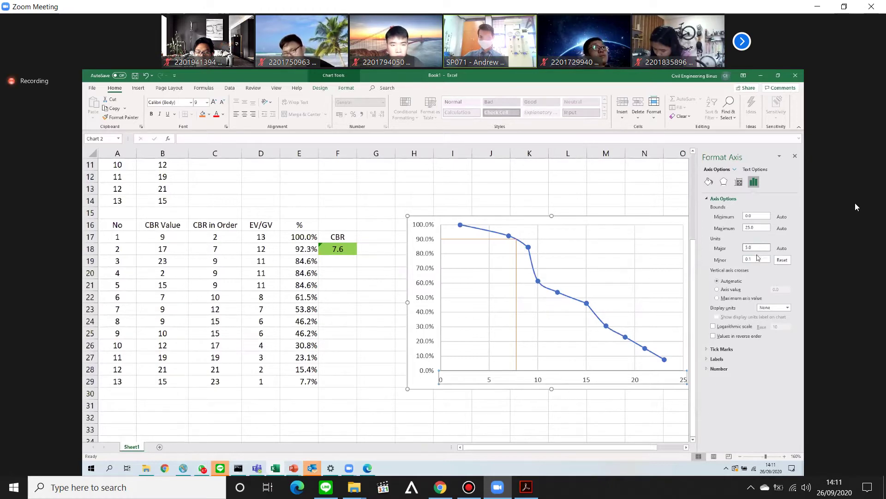
type("0.")
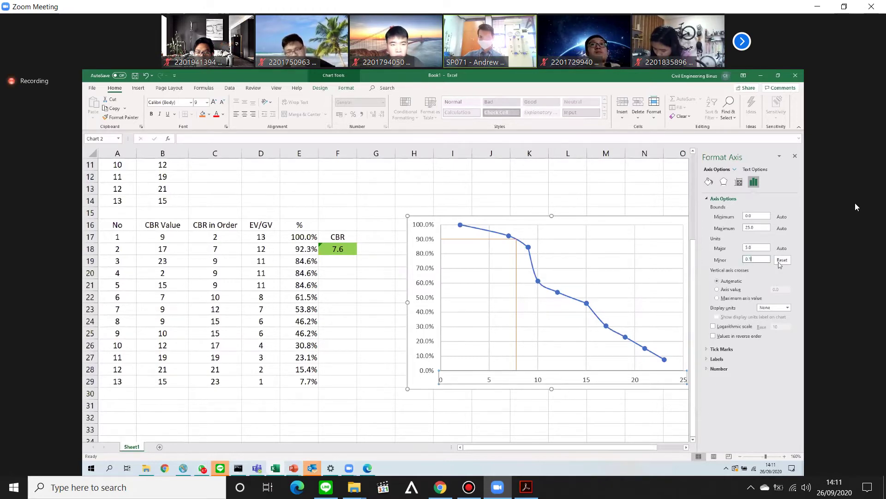
left_click(781, 261)
type("0.5")
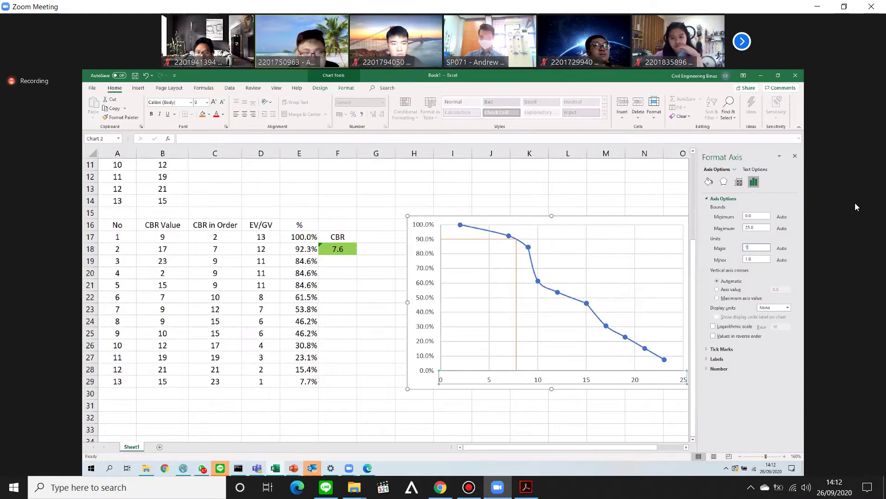
Set the major unit of the chart's horizontal axis to 1.0.
type("1")
key("Return")
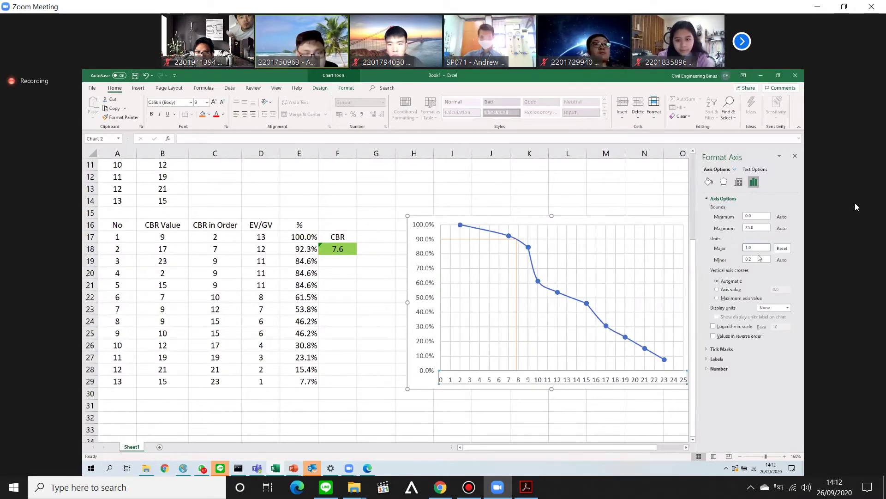
left_click(503, 414)
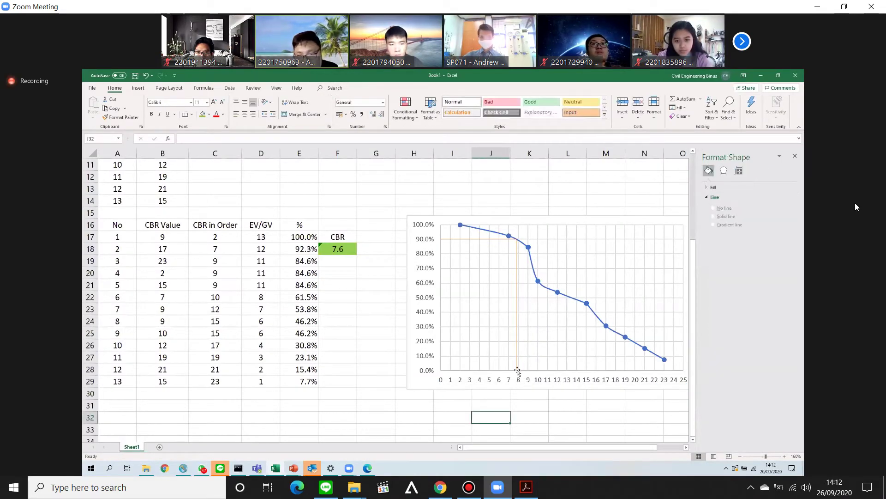
Review the FORECAST formula in F18 and the ranges it refers to.
left_click(340, 261)
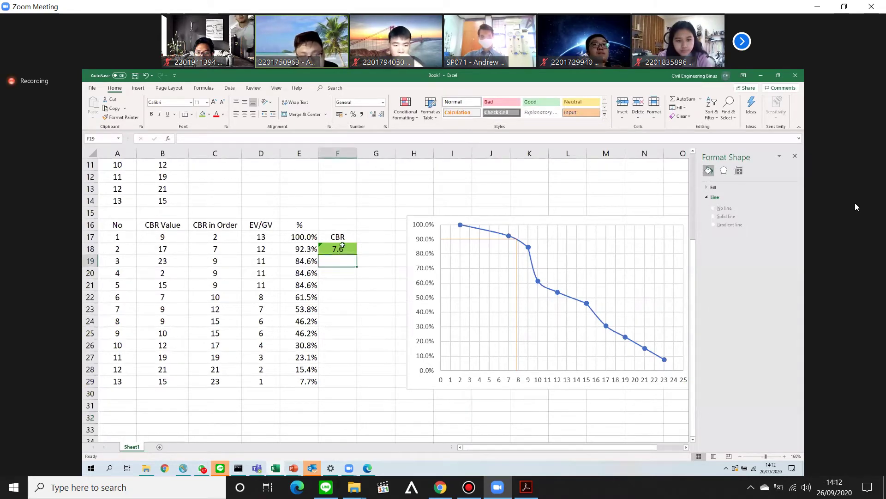
left_click(343, 247)
double_click(344, 251)
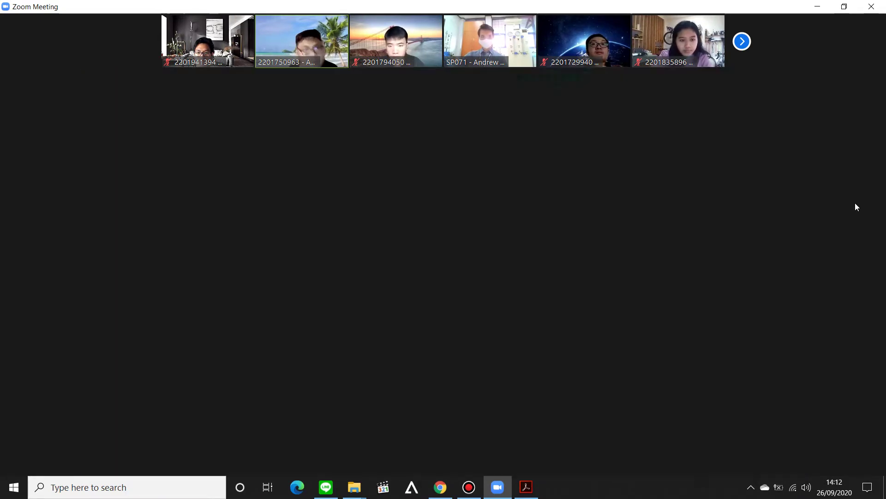
left_click_drag(362, 250, 236, 252)
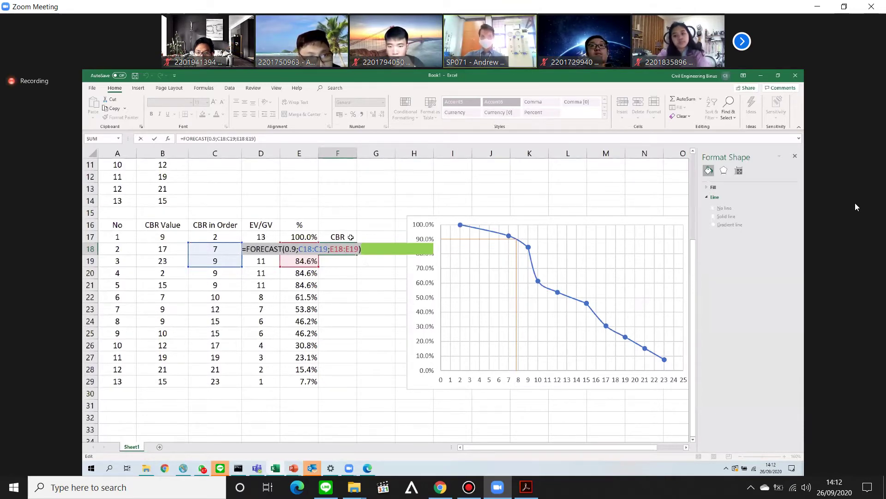
key("Return")
Clear cell F18 and begin a FORECAST formula in it with 0.9 as the x value.
left_click(343, 248)
key("Delete")
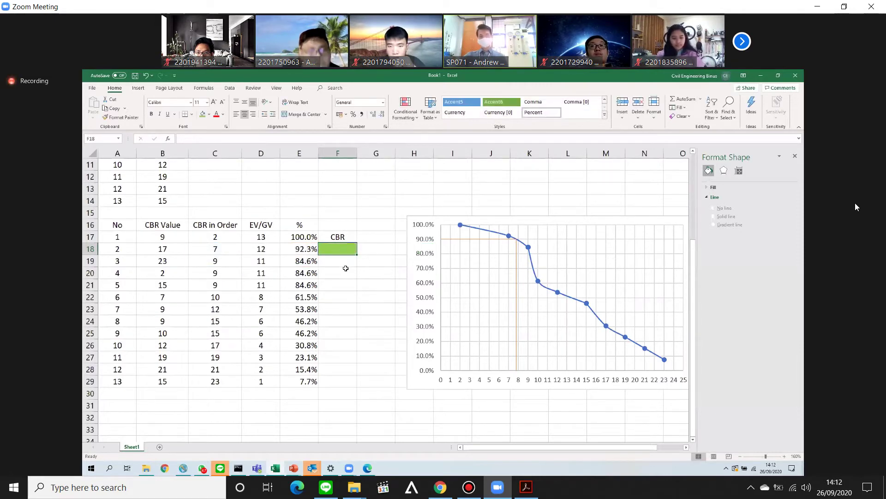
type("=")
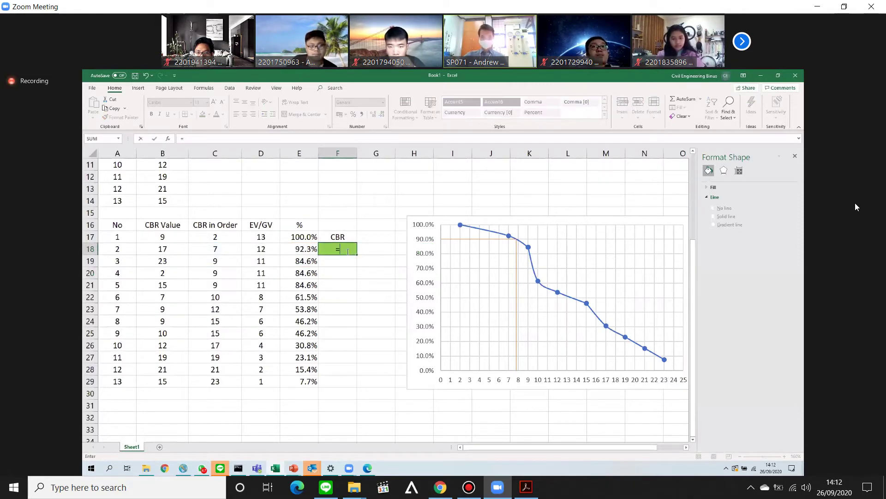
type("FORES")
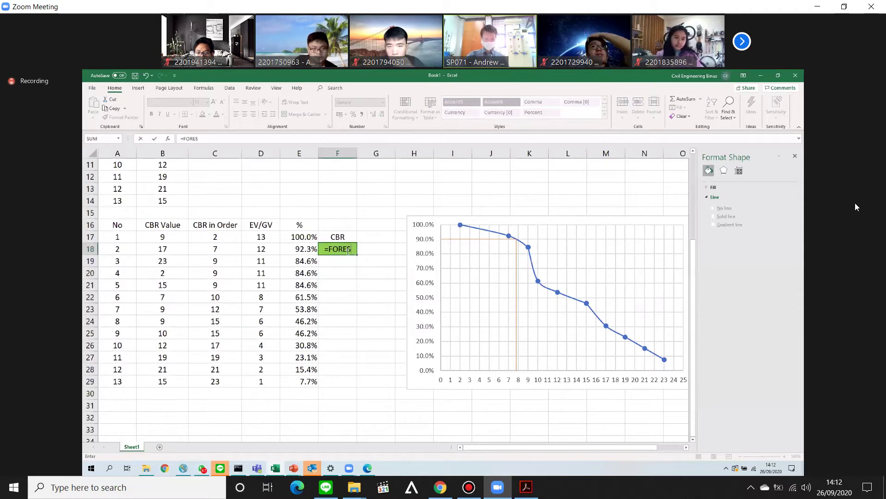
key("BackSpace")
type("CA")
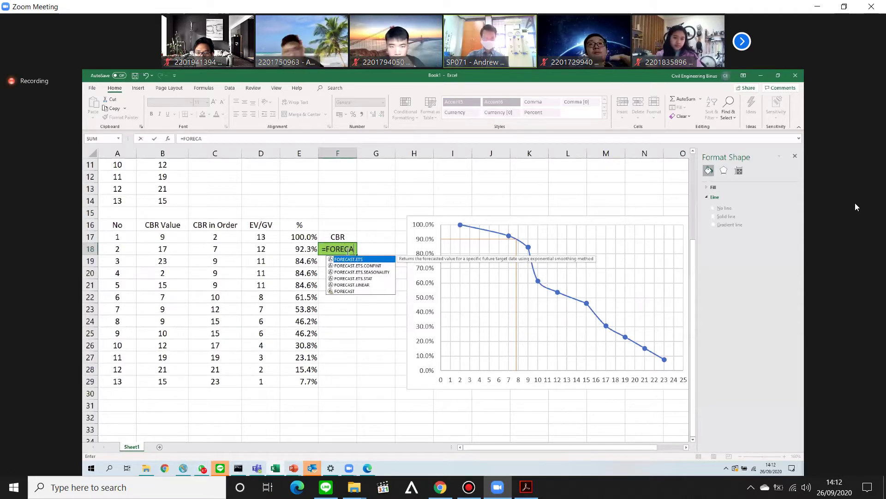
type("ST")
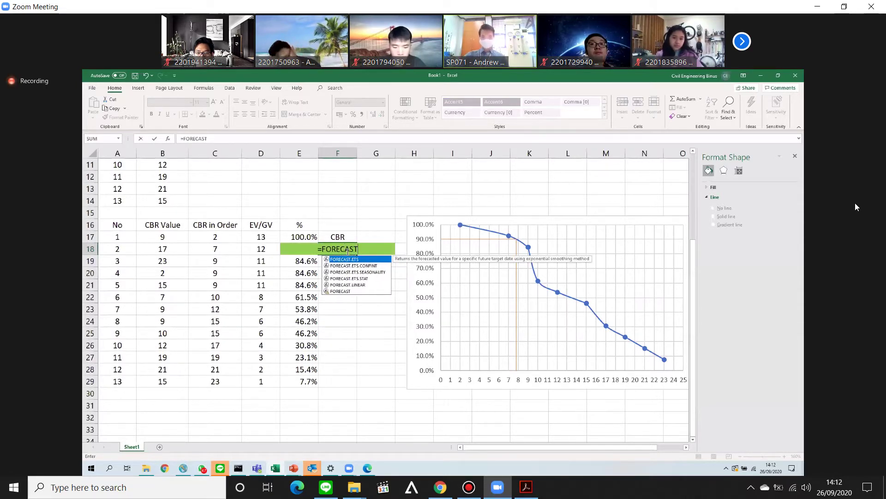
type("(")
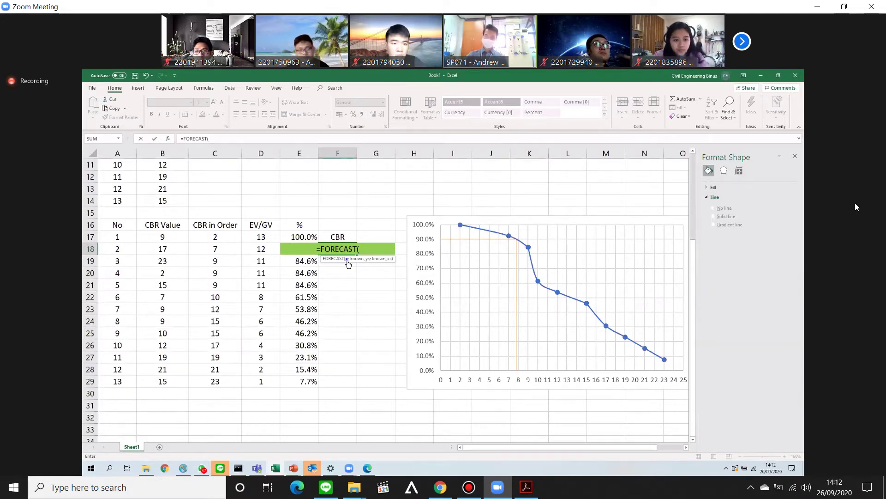
type("0.9")
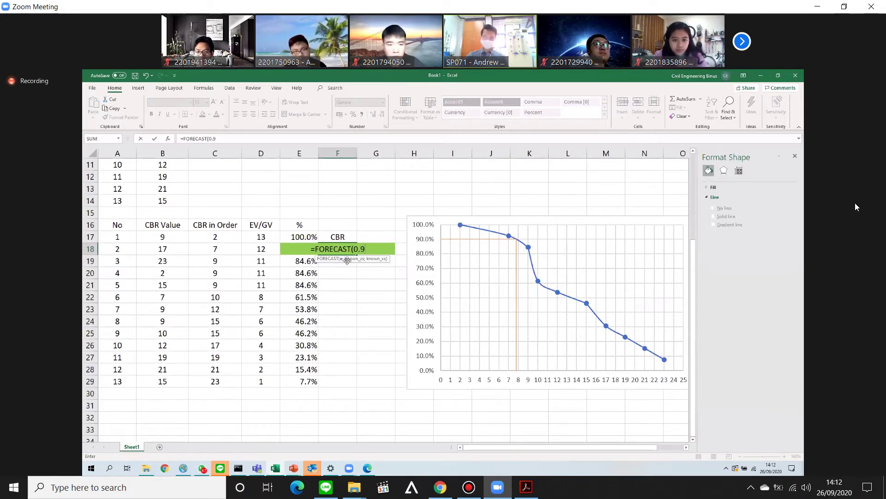
type(";")
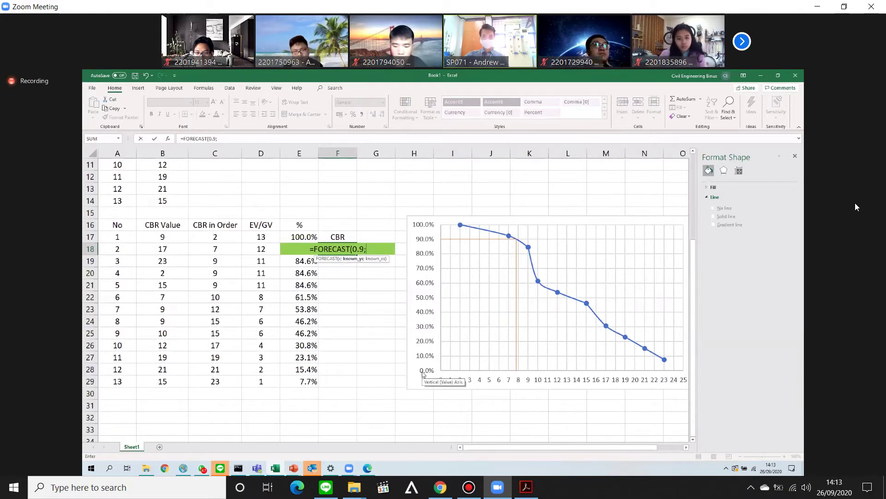
Complete the F18 formula with E18:E19 as the known y's and C18:C19 as the known x's.
left_click(294, 262)
left_click_drag(293, 263, 292, 247)
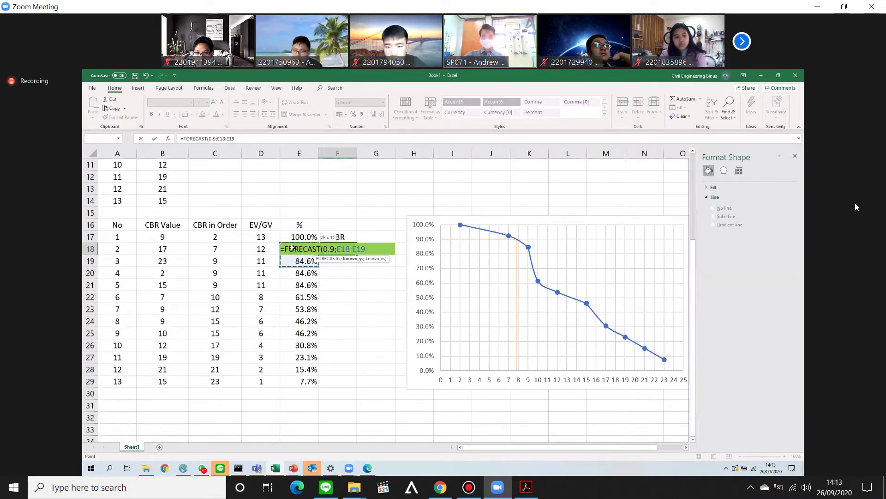
left_click_drag(292, 247, 292, 247)
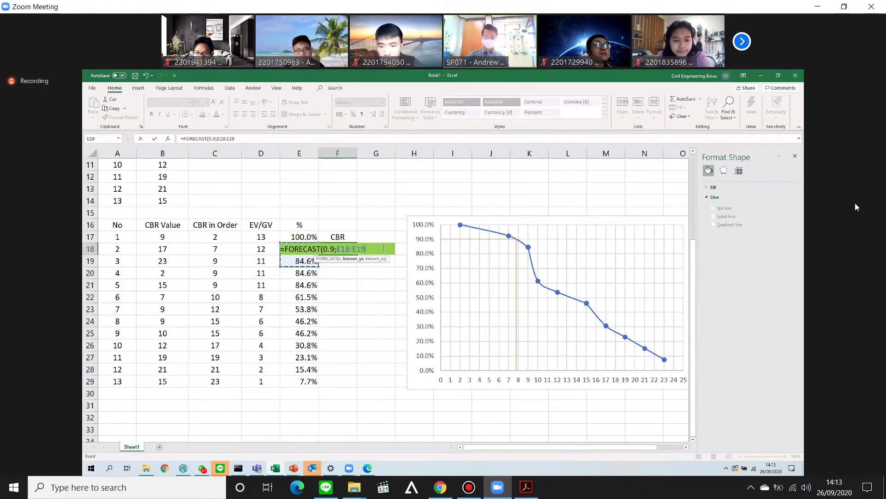
type(";")
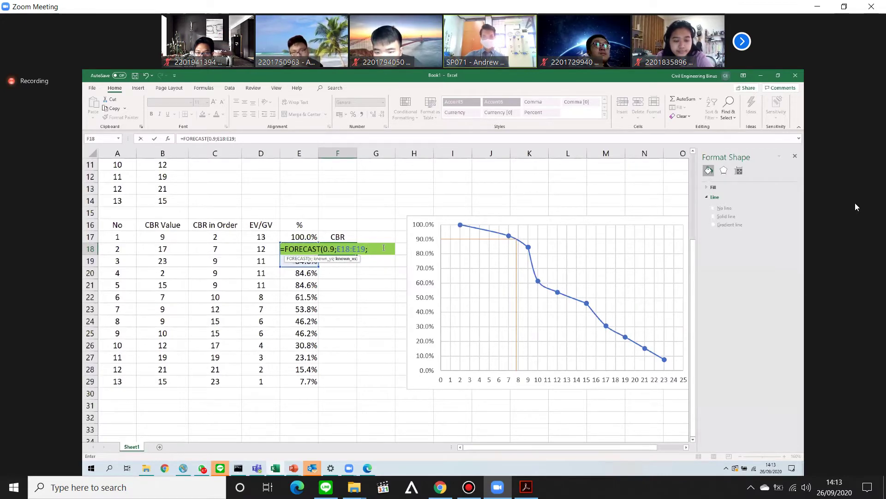
left_click_drag(227, 251, 226, 266)
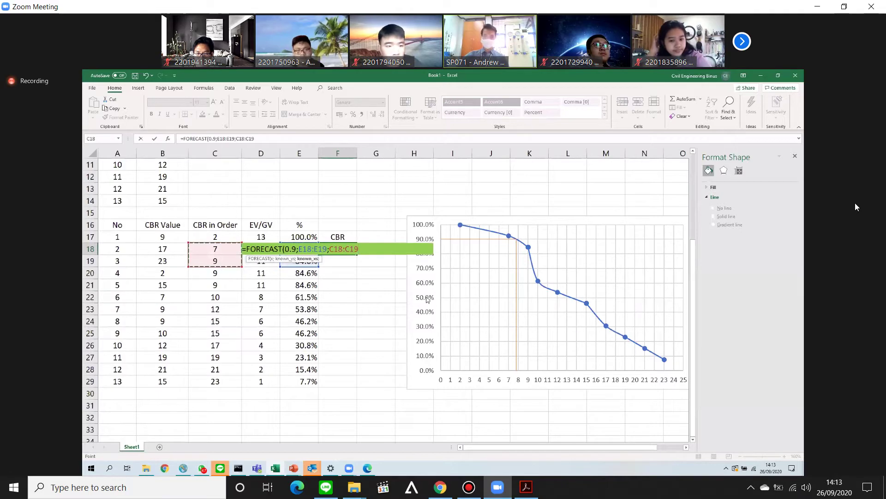
key("Return")
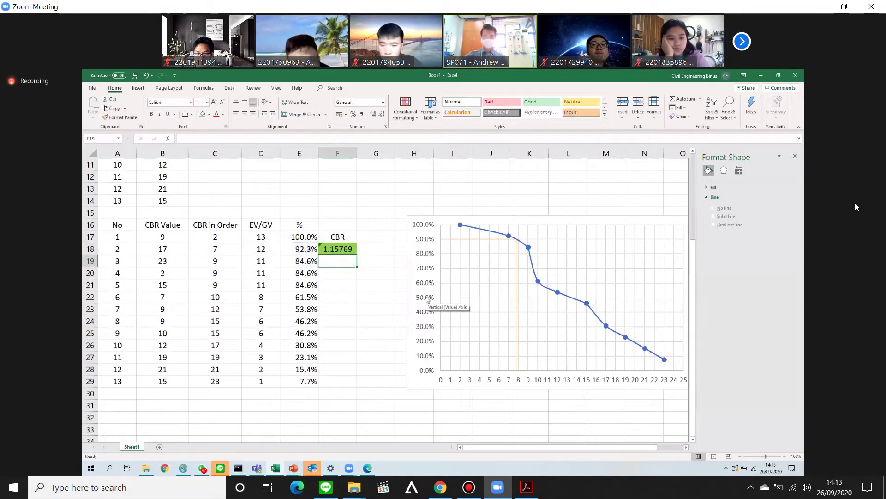
Remove the range E18:E19 from the FORECAST formula in F18 so C18:C19 becomes the known y's.
double_click(340, 249)
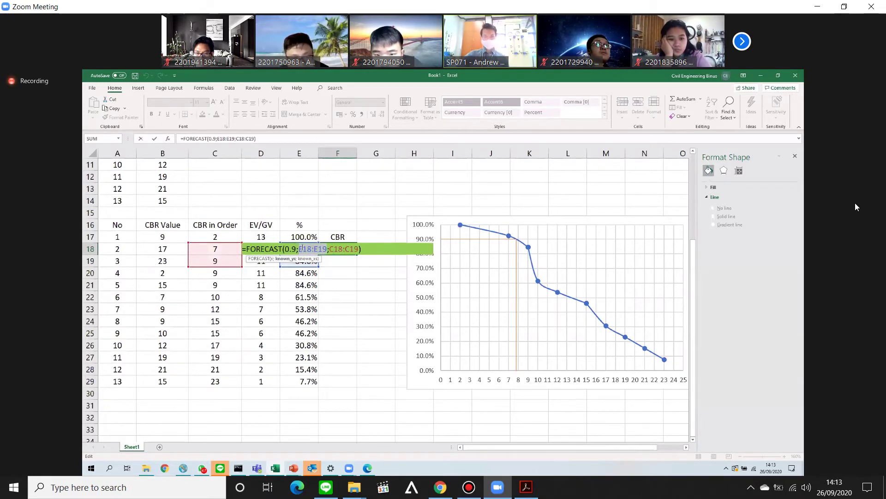
key("shift+Right")
key("shift+Right")
key("shift+Right")
key("shift+Right")
key("shift+Right")
key("shift+Right")
key("shift+Right")
key("shift+Left")
key("shift+Left")
key("shift+Left")
key("shift+Left")
key("shift+Left")
key("shift+Left")
key("shift+Left")
key("shift+Left")
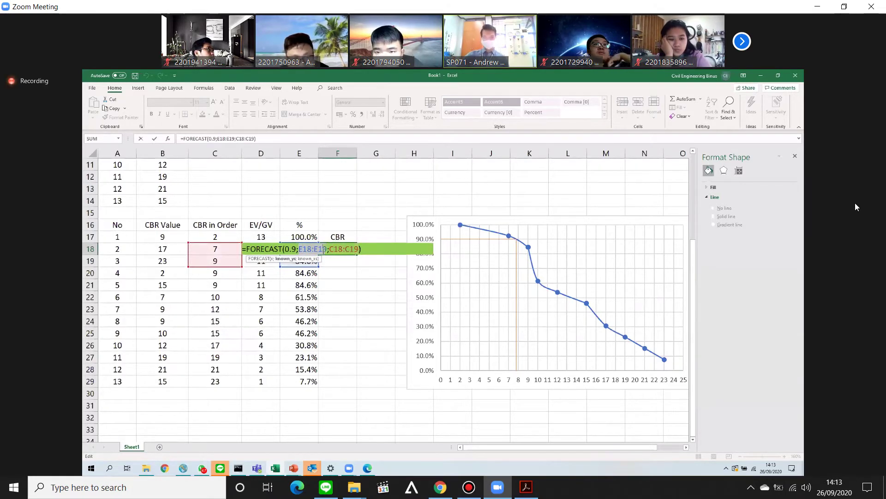
key("Delete")
key("Delete")
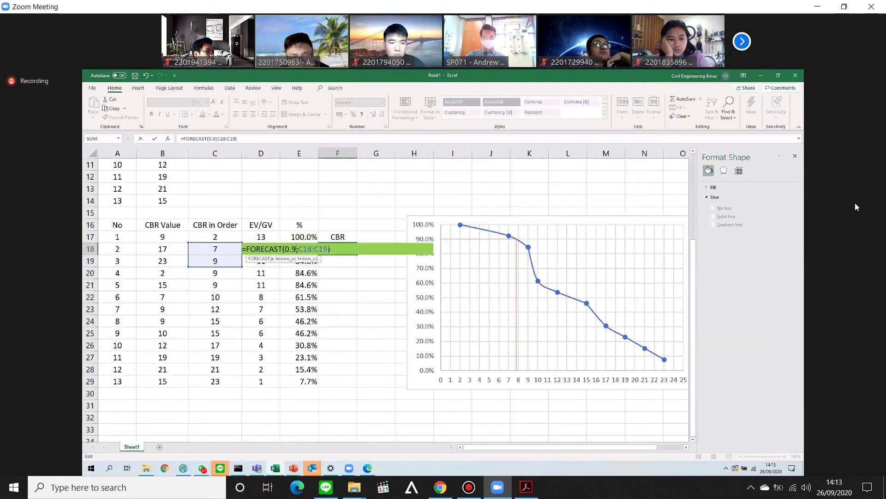
Add E18:E19 as the known x's, completing F18 as =FORECAST(0.9;C18:C19;E18:E19).
type(";")
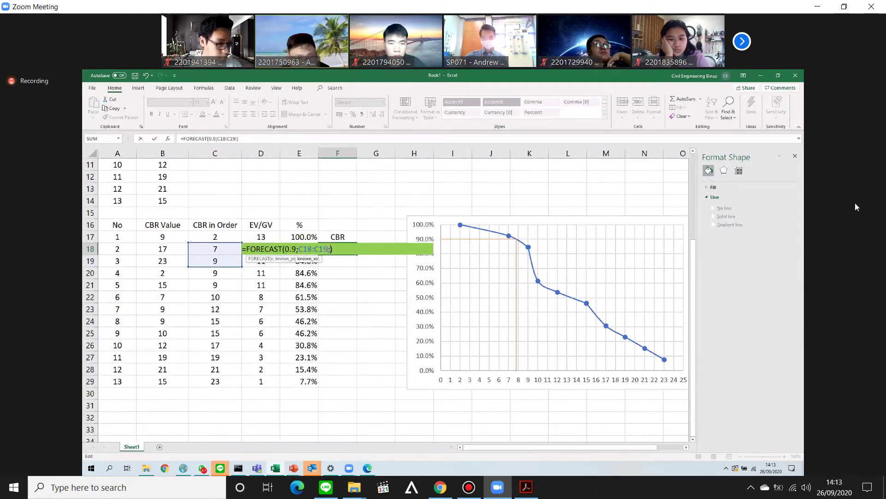
left_click(313, 264)
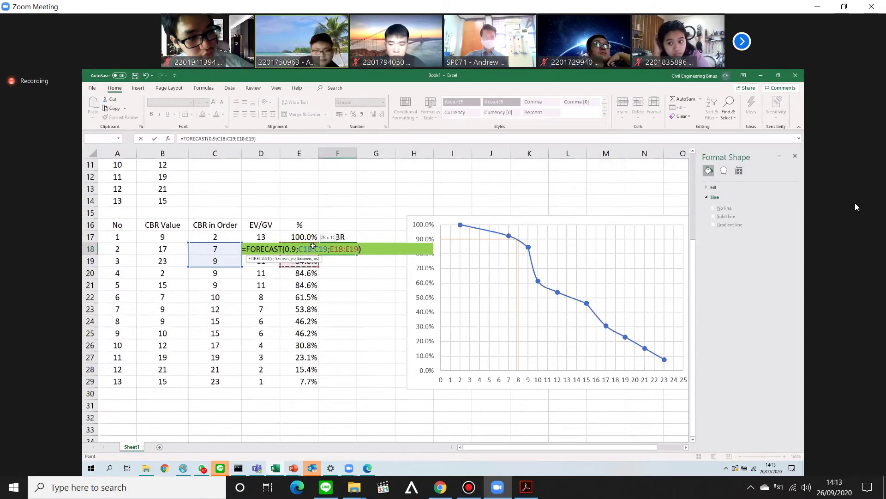
left_click_drag(313, 264, 314, 247)
key("Return")
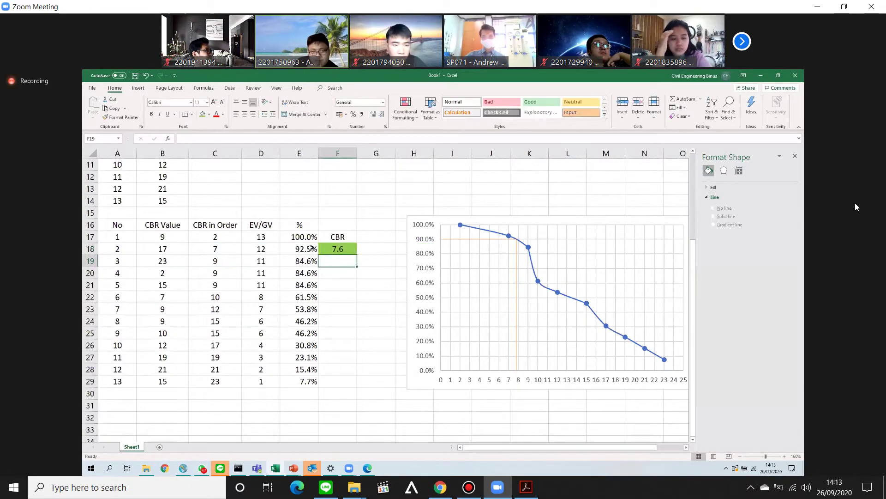
Close the Format Shape pane and compare the F18 result with the vertical guide line on the enlarged chart.
left_click(352, 252)
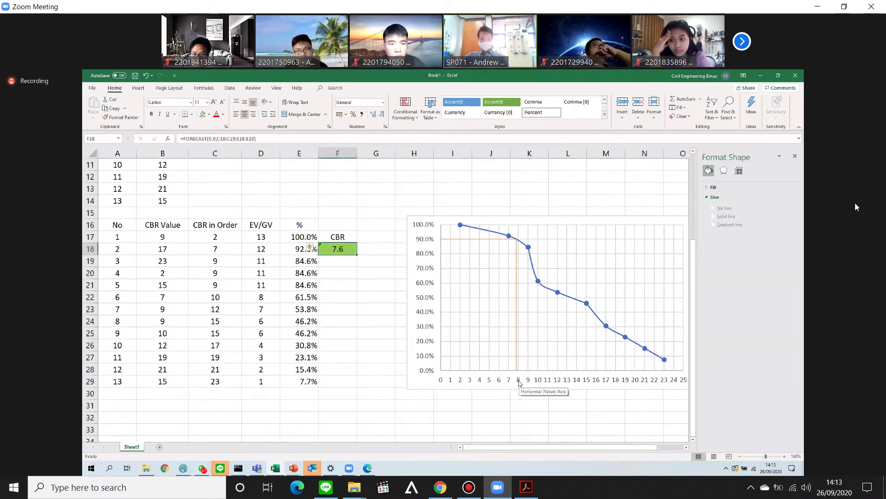
scroll(519, 382, "up", 1)
scroll(519, 383, "up", 2)
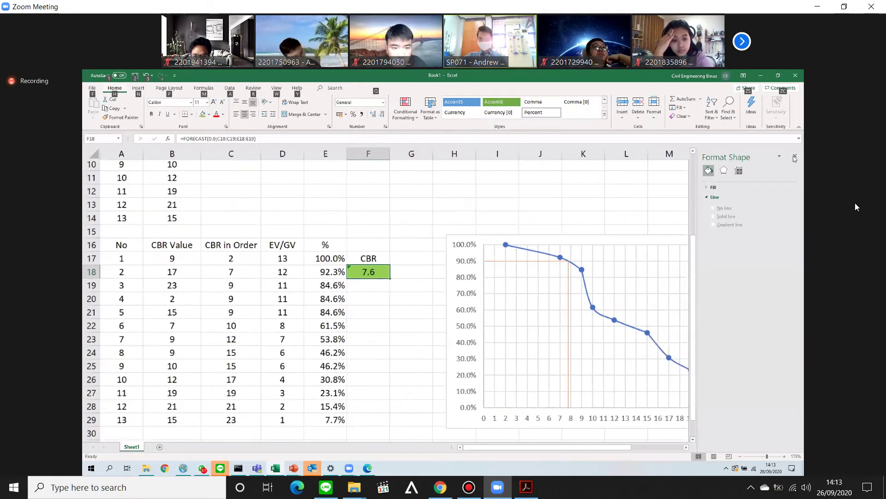
key("Escape")
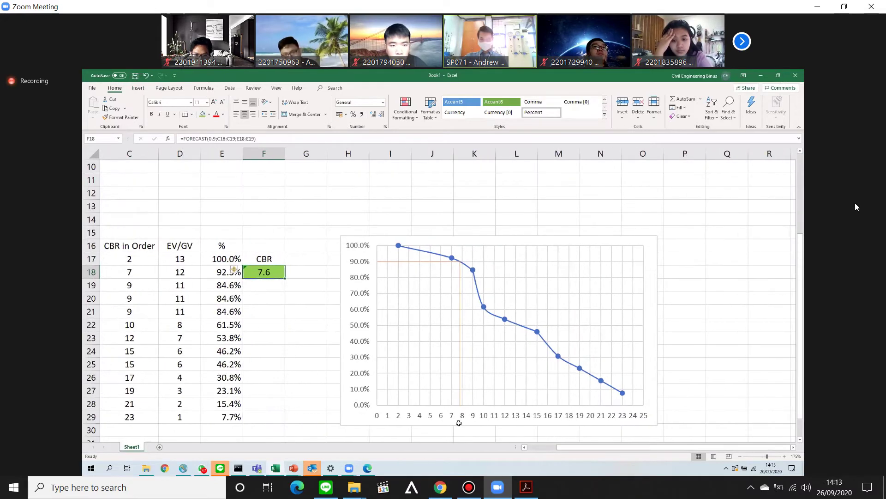
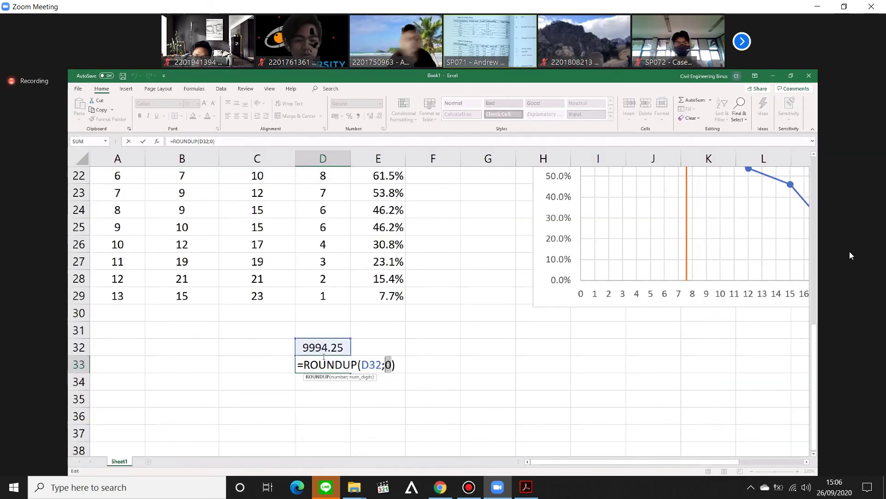
Enter =ROUNDUP(D32;0) in cell D33 to round the D32 value up to a whole number.
key("Return")
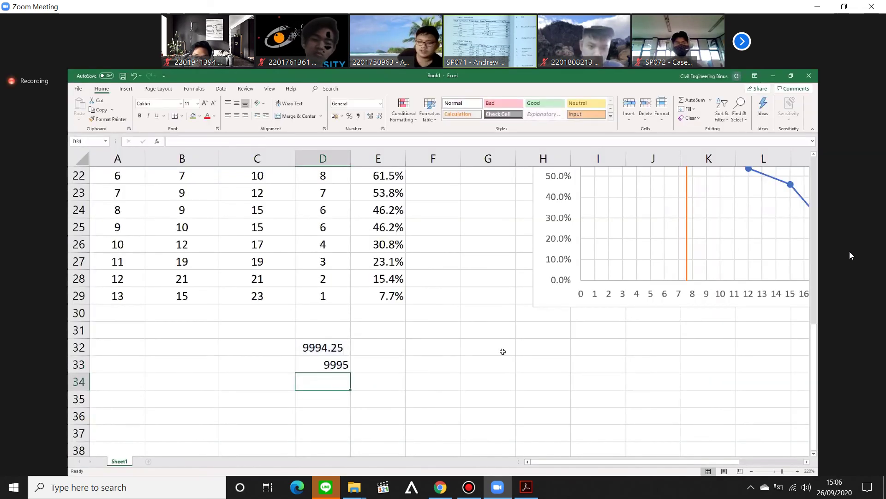